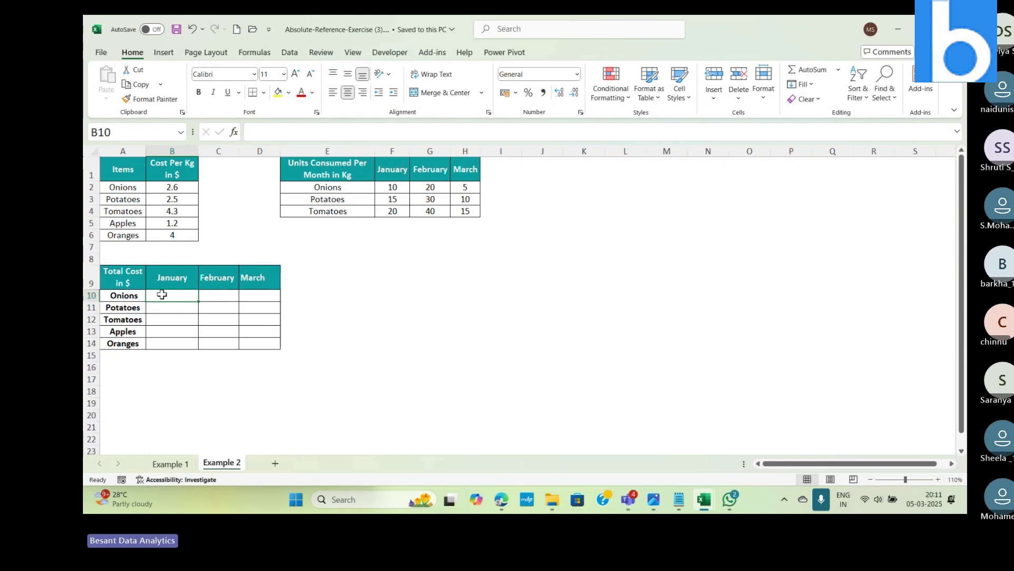
Enter the formula =B2*F2 in B10 to calculate the January total cost of onions.
text(=)
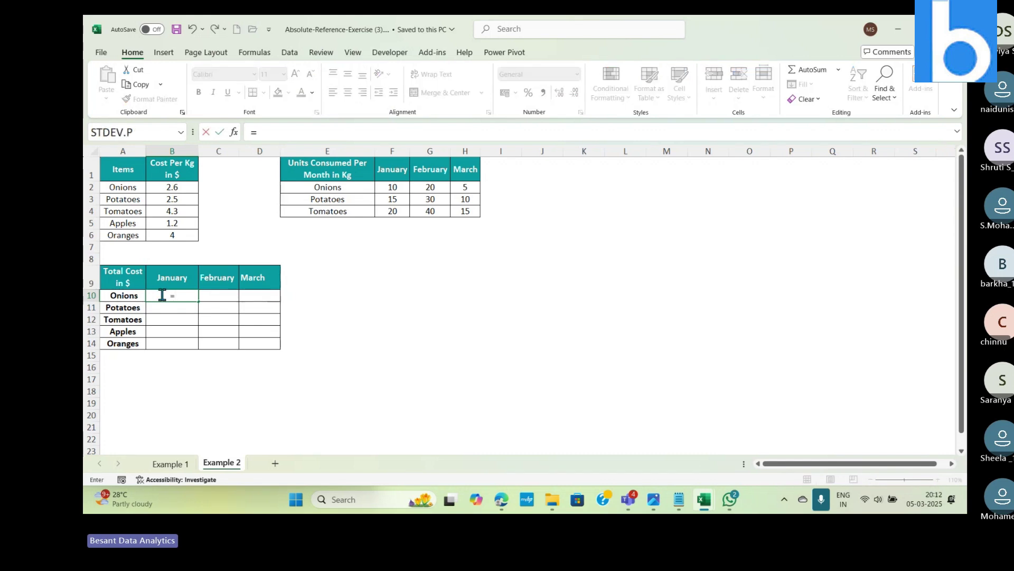
click(164, 188)
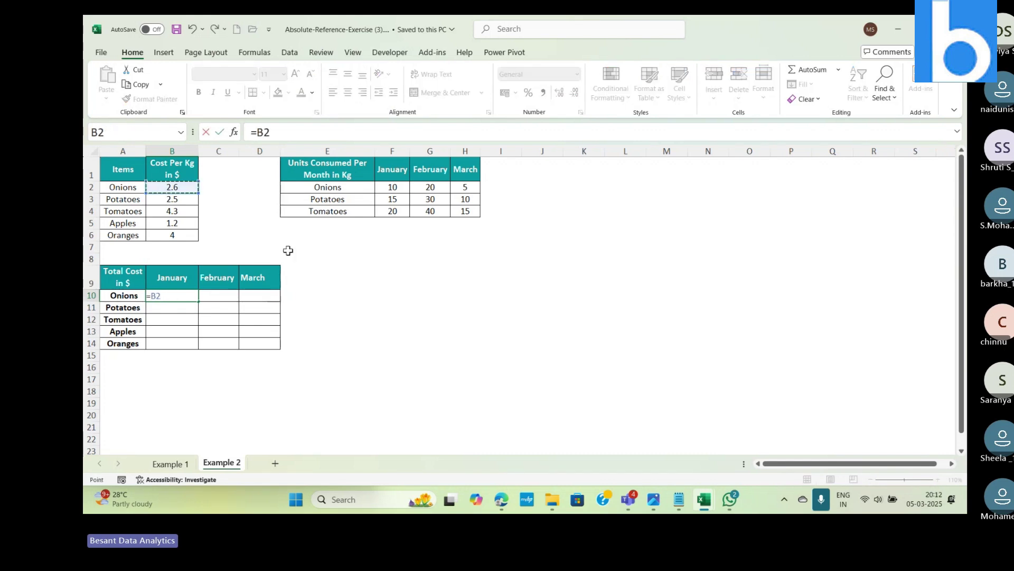
text(*)
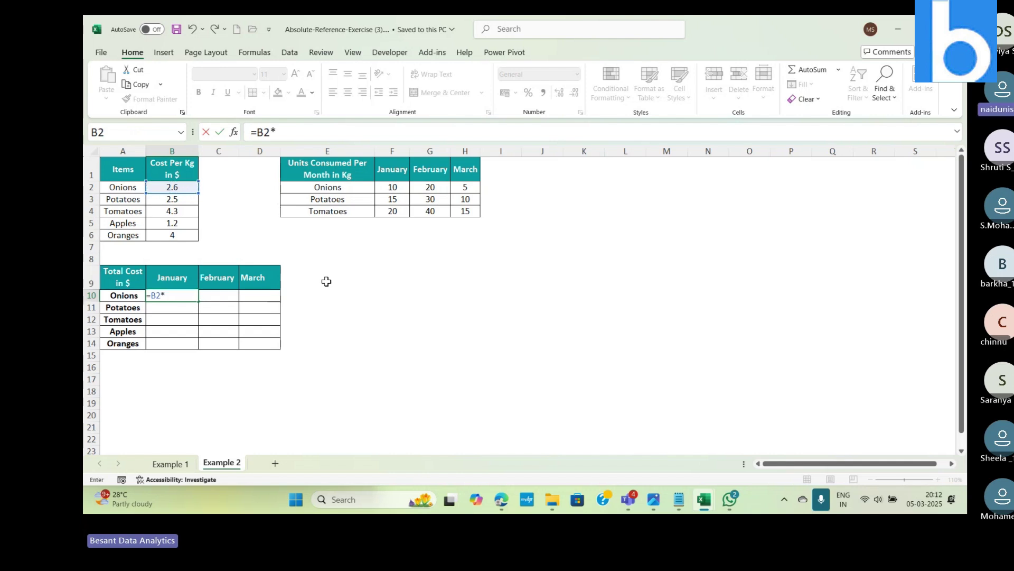
click(397, 186)
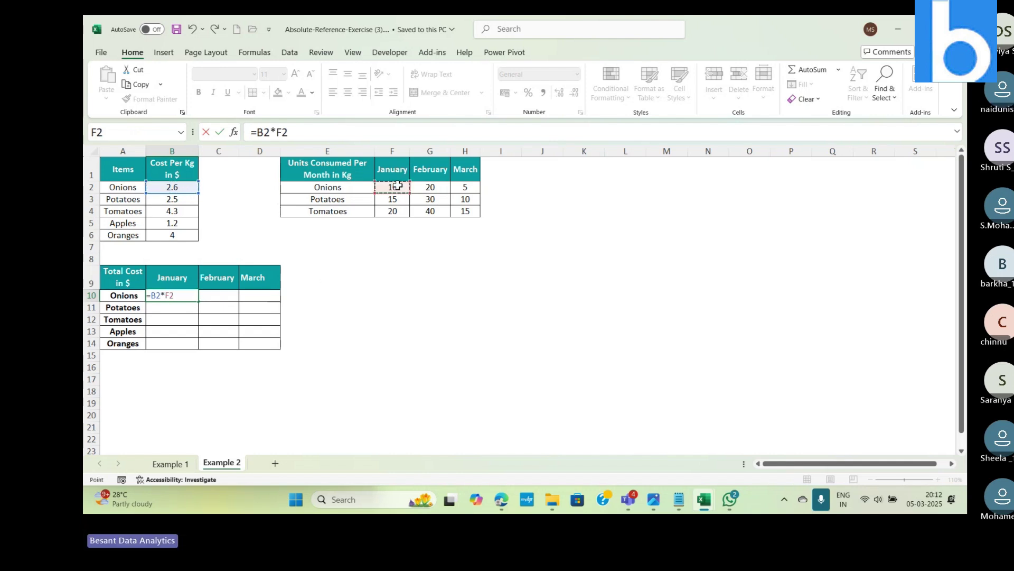
key(Return)
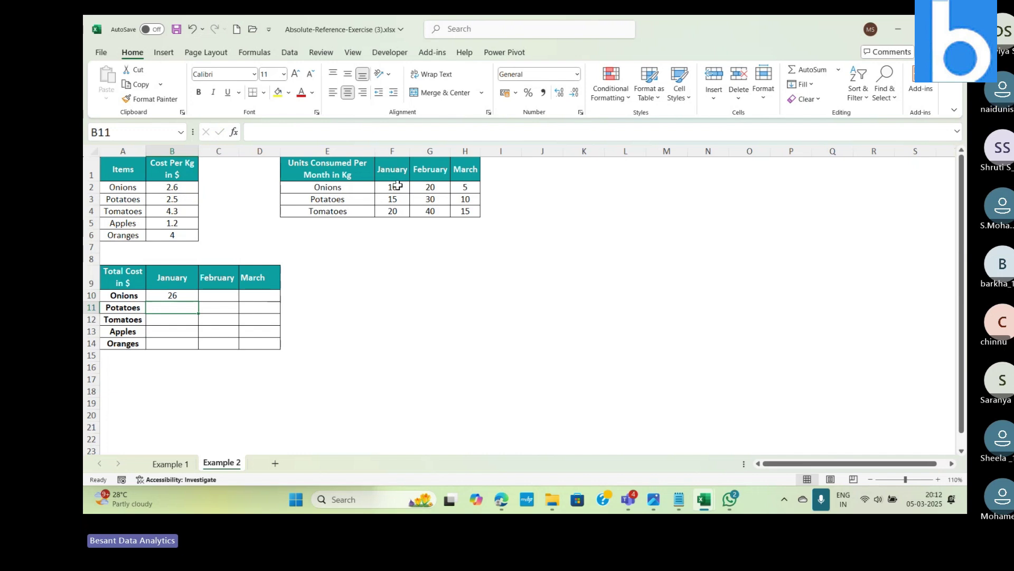
Copy the B10 formula down through B14 and across through D10.
click(188, 295)
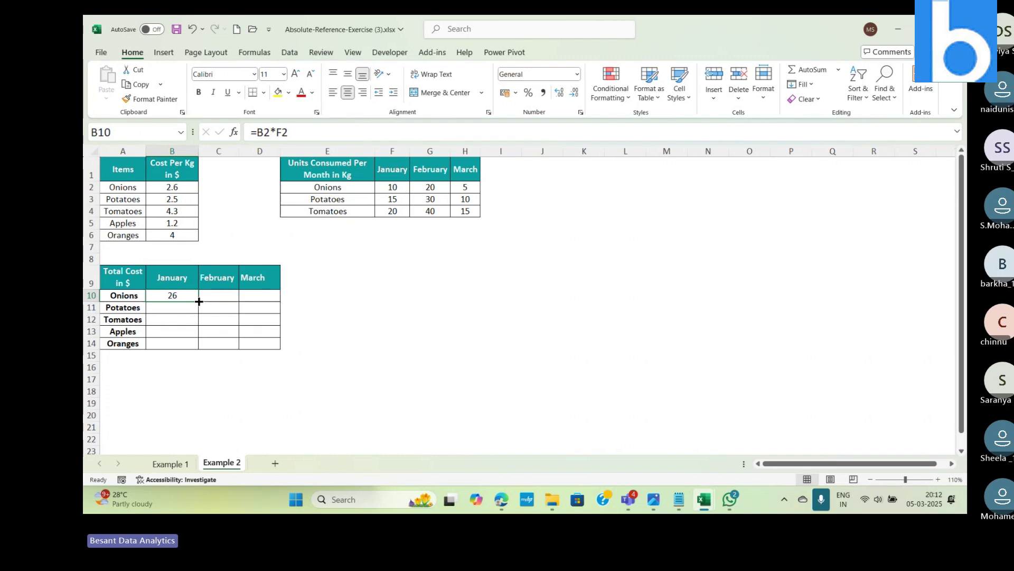
drag(199, 301, 198, 353)
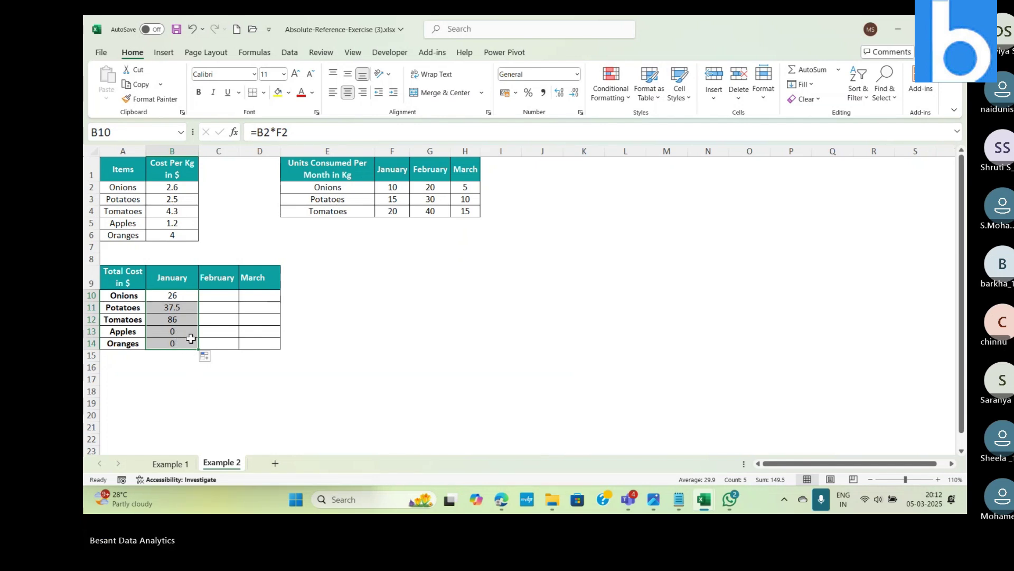
click(174, 295)
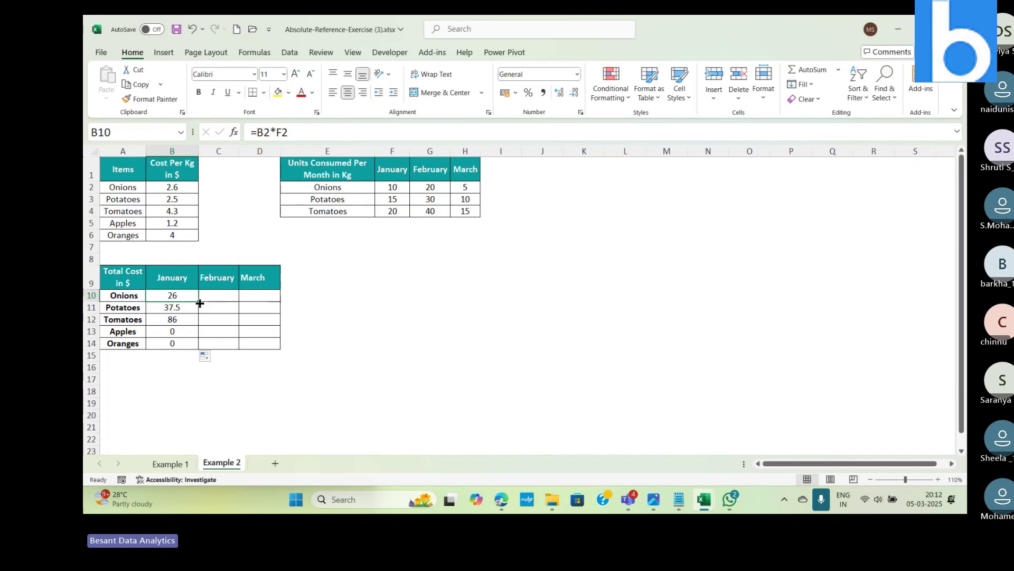
drag(199, 303, 280, 296)
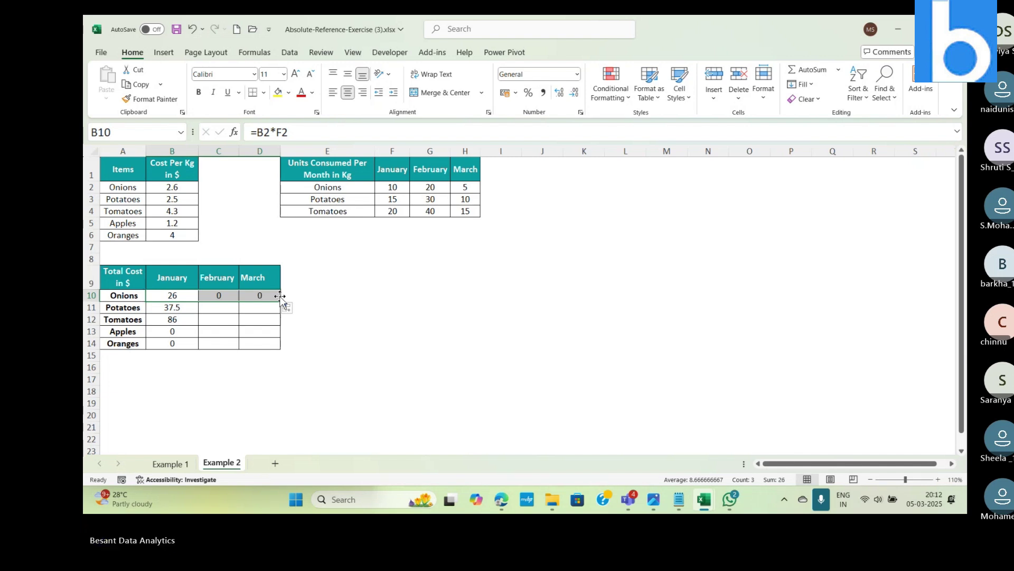
Check the copied February and March formulas for onions, and fill B10:D10 down to row 14.
click(222, 296)
click(261, 298)
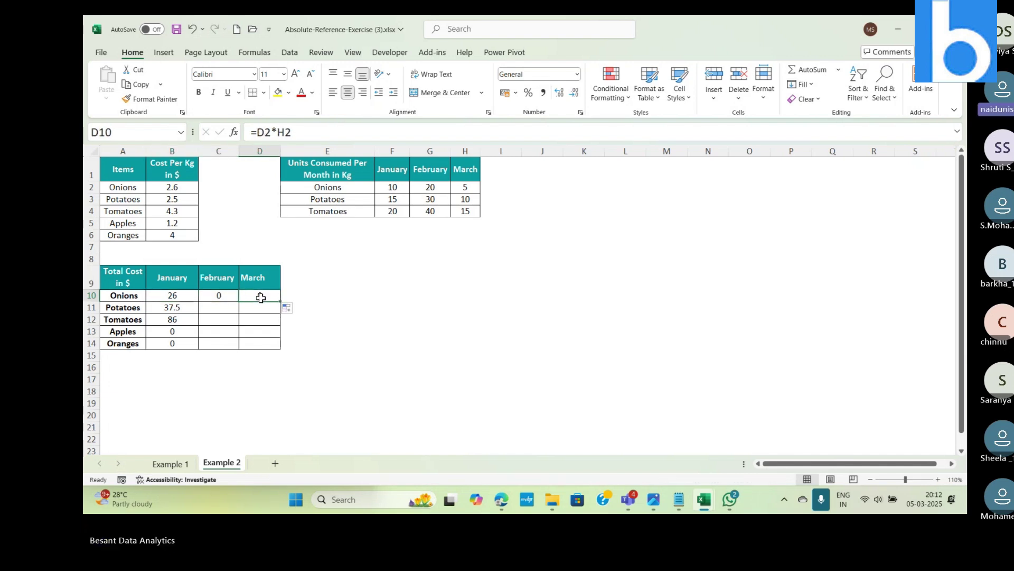
click(186, 297)
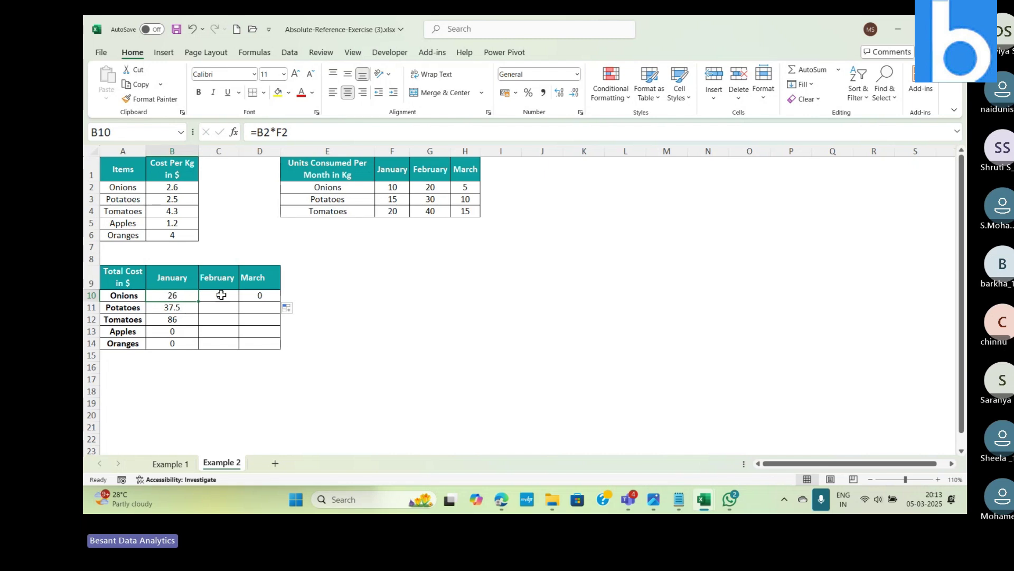
drag(222, 294, 269, 294)
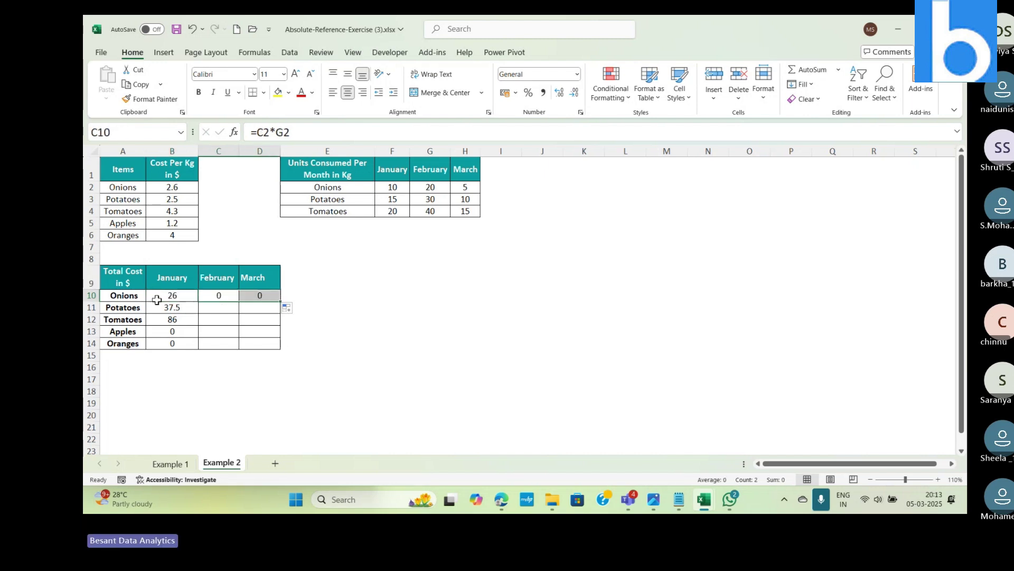
drag(162, 297, 264, 296)
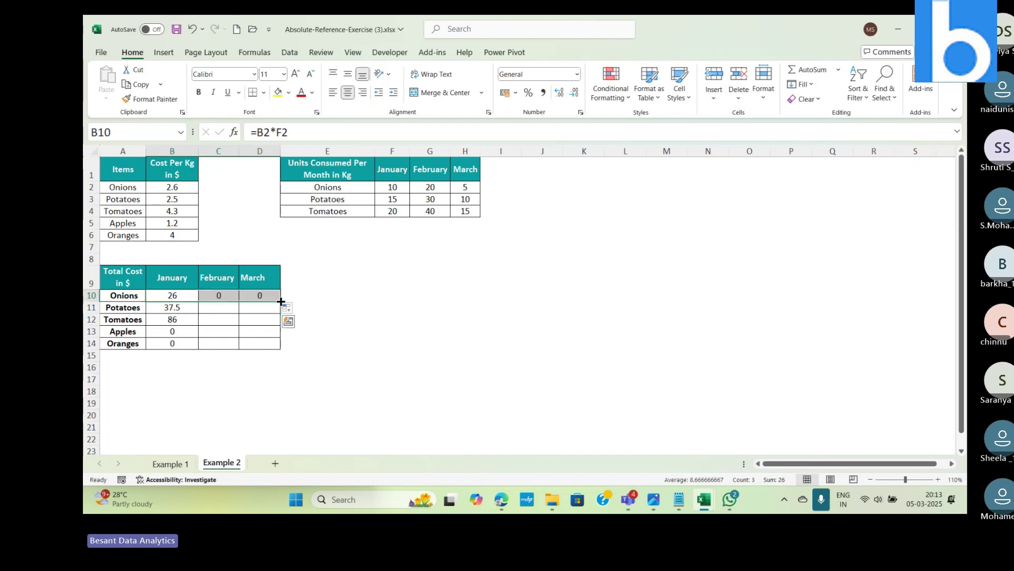
drag(281, 301, 279, 352)
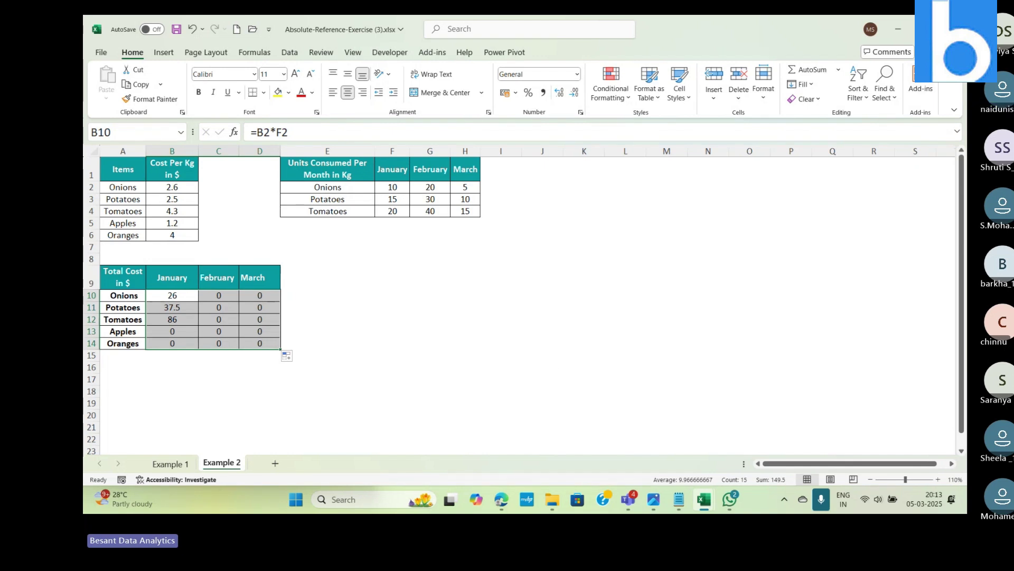
Close the Absolute-Reference-Exercise workbook without saving its changes.
key(alt+F4)
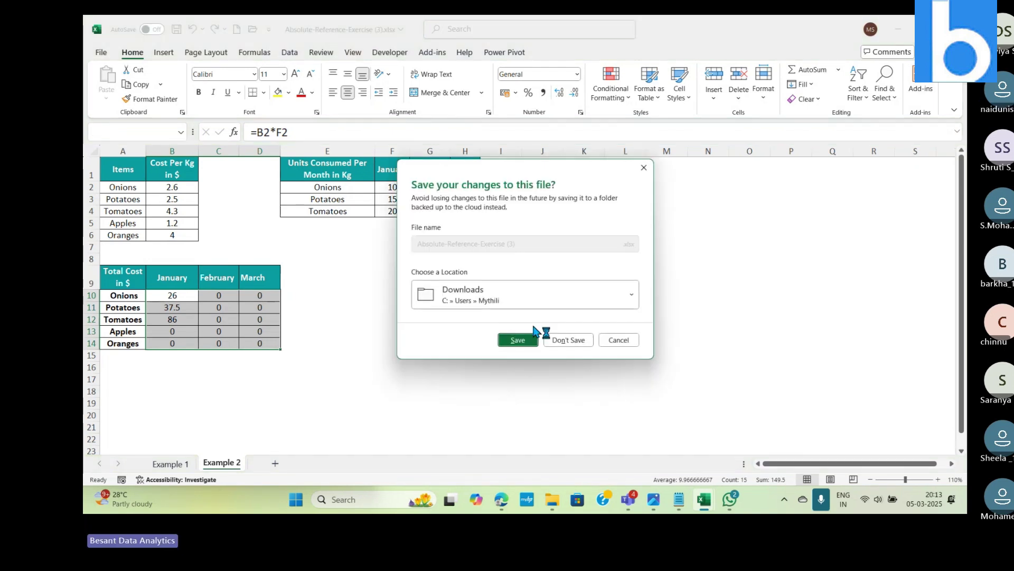
click(578, 342)
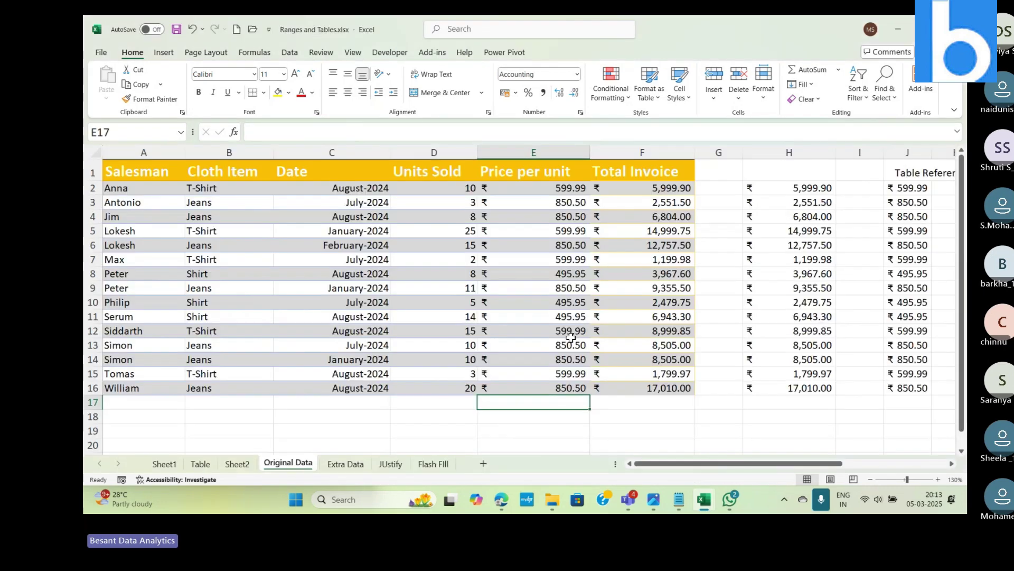
View the open chat in WhatsApp and return to the Original Data sheet of the Ranges and Tables workbook.
click(732, 504)
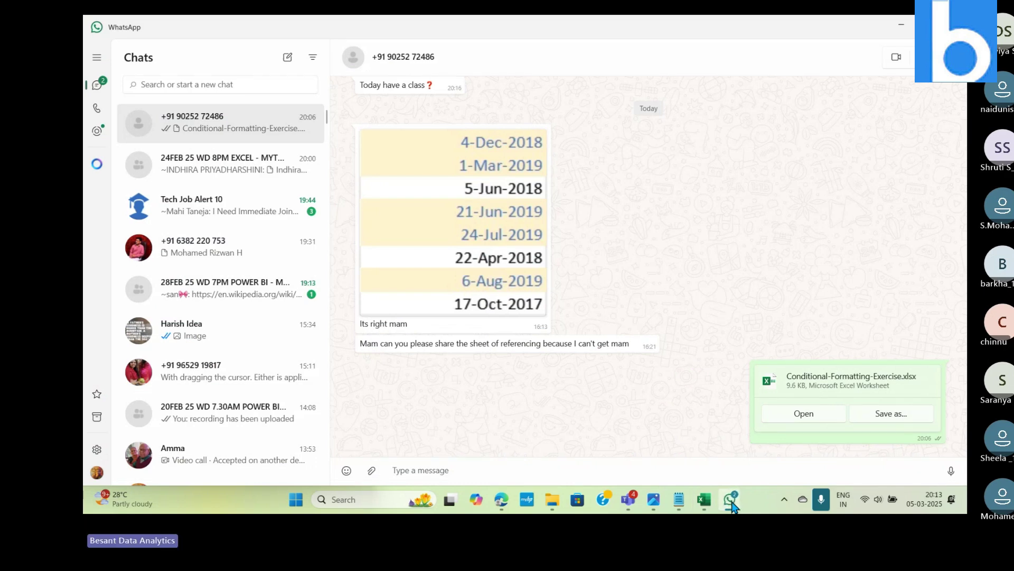
click(732, 505)
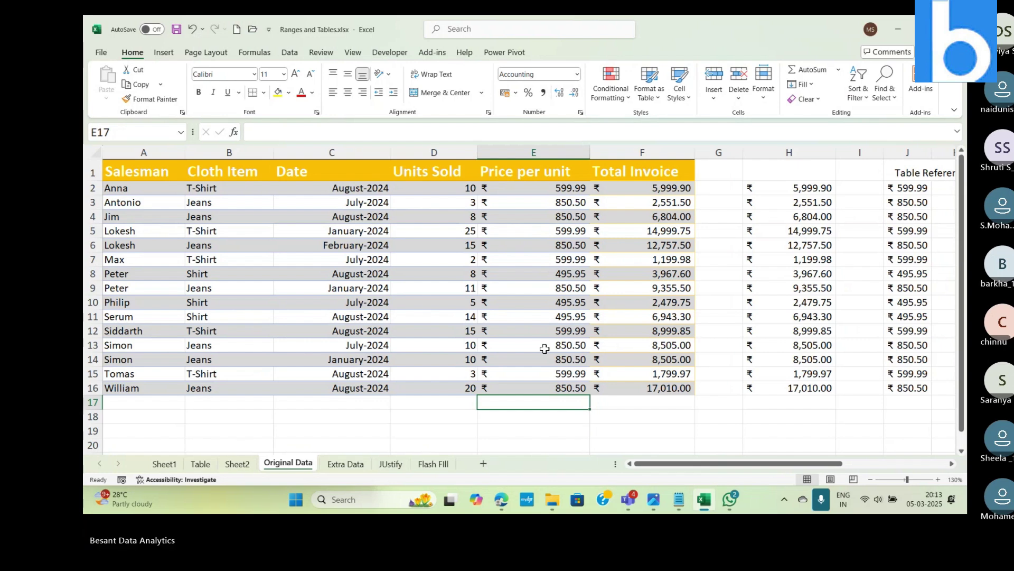
click(440, 287)
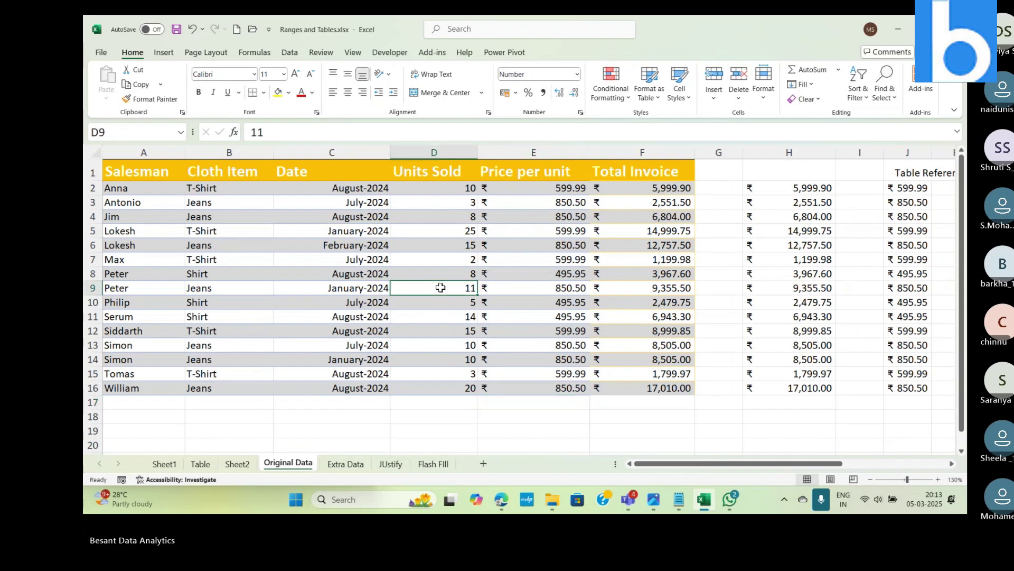
Convert the range A1:F16 on the Extra Data sheet into a table with headers.
click(346, 464)
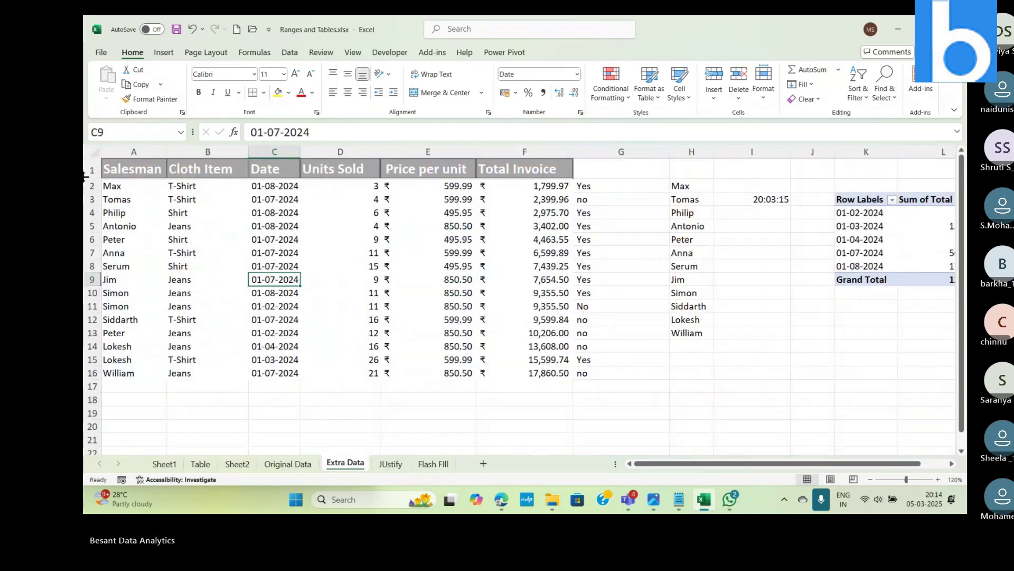
drag(135, 169, 514, 371)
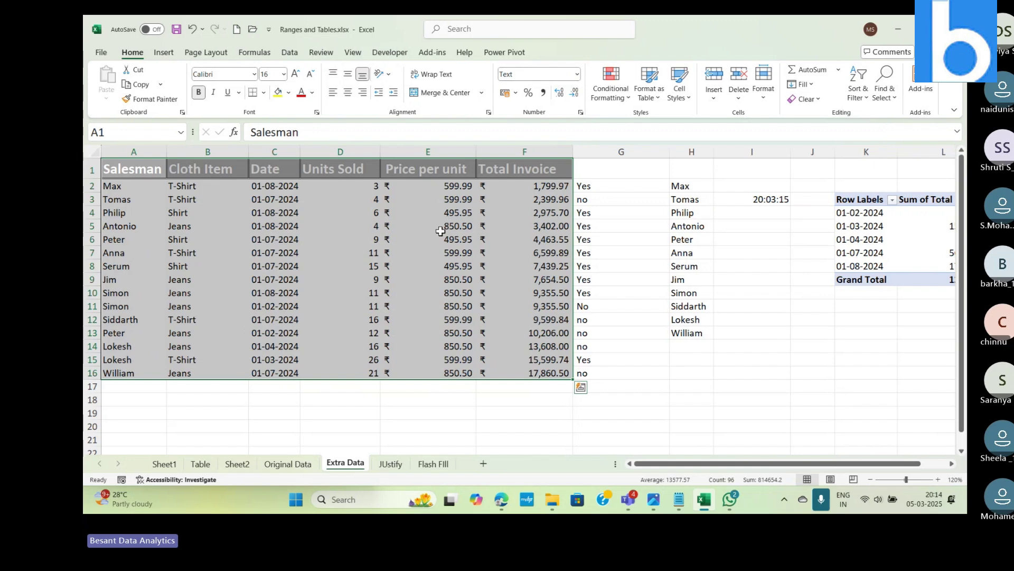
click(161, 53)
click(188, 80)
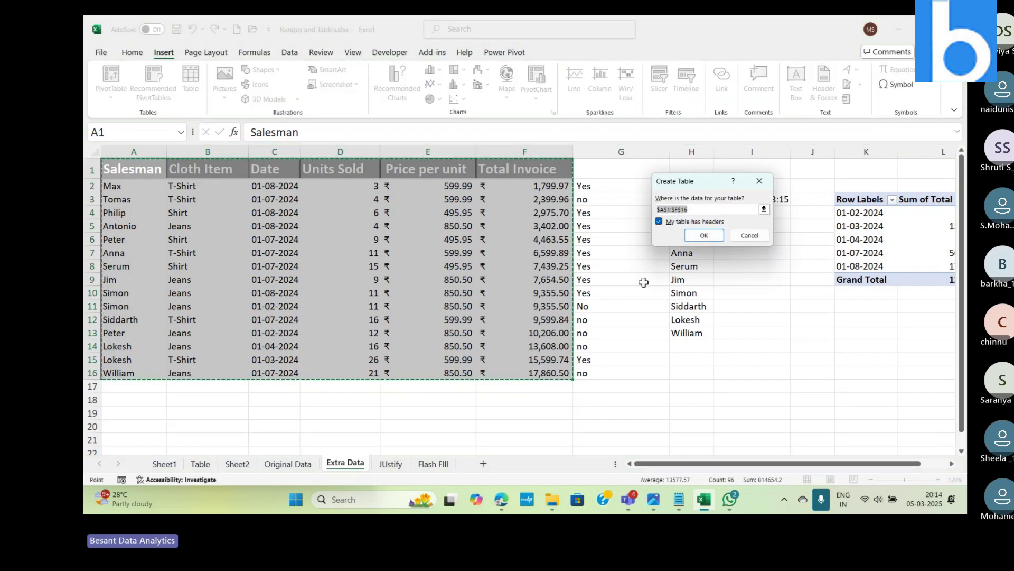
click(697, 210)
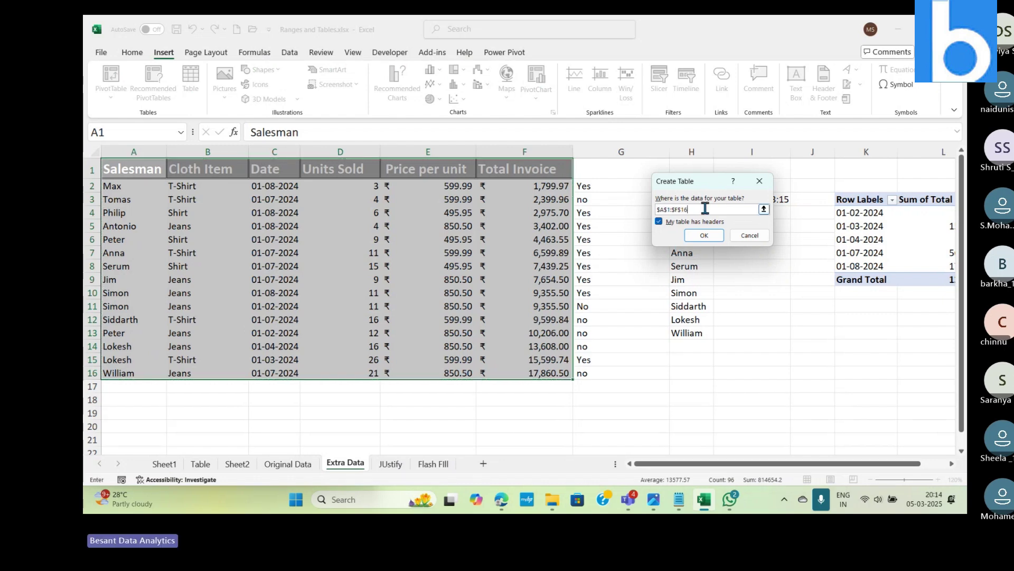
click(705, 236)
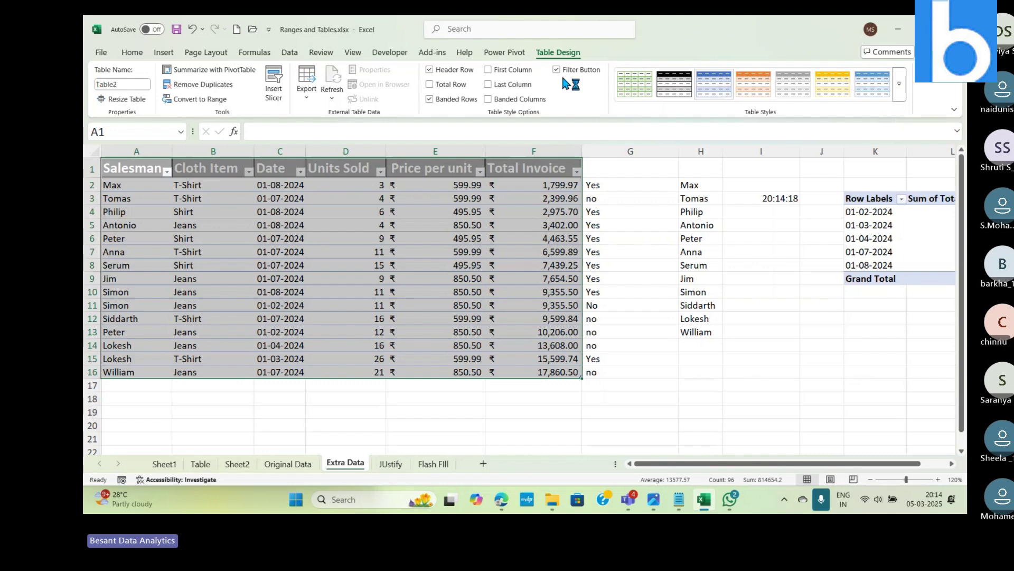
click(332, 100)
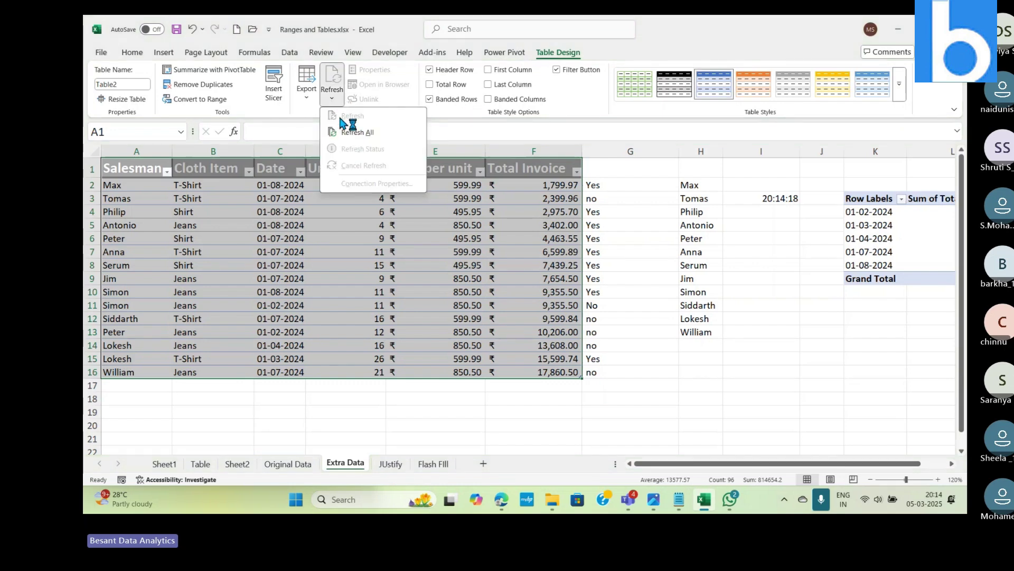
click(654, 389)
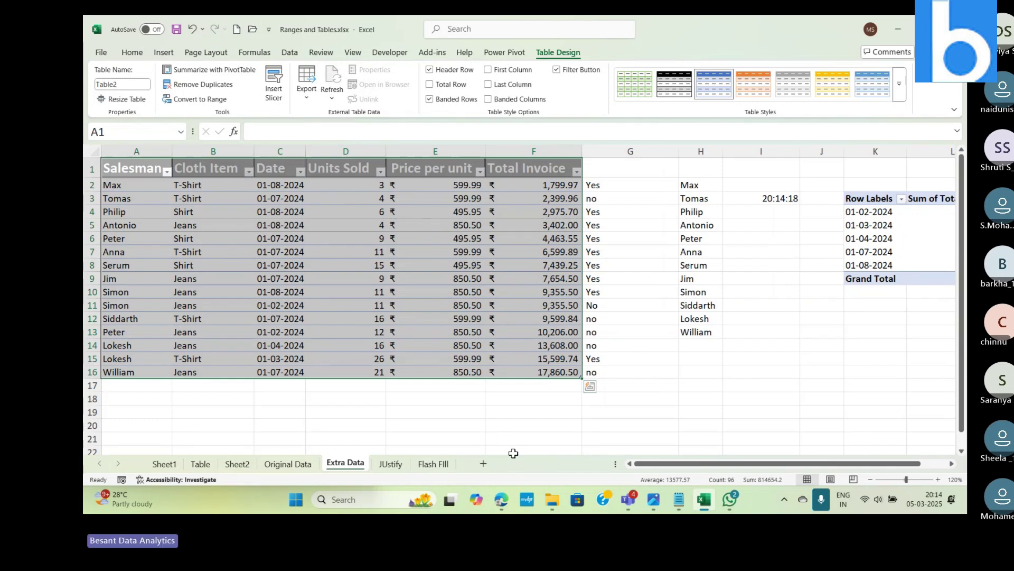
click(288, 467)
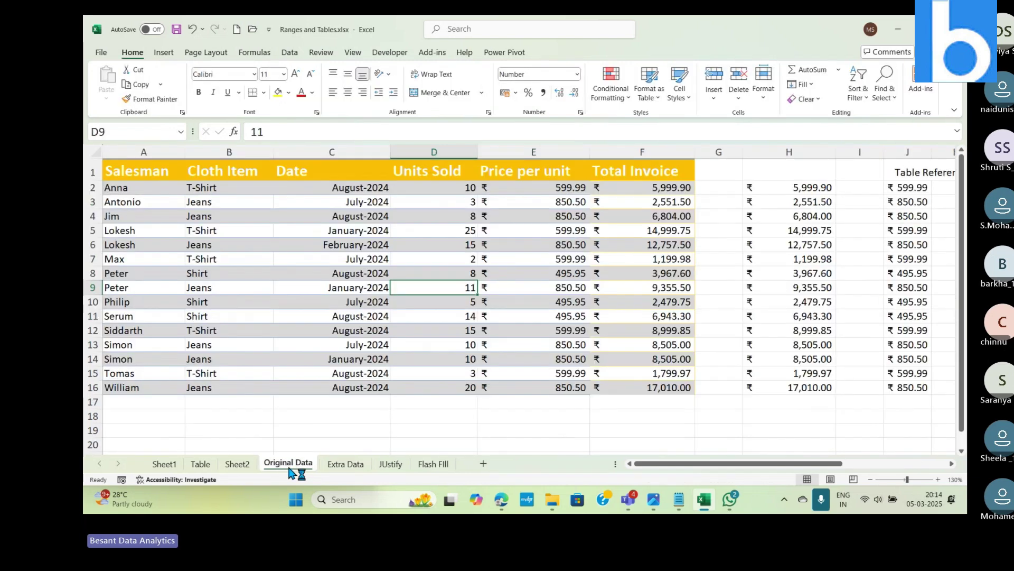
click(345, 464)
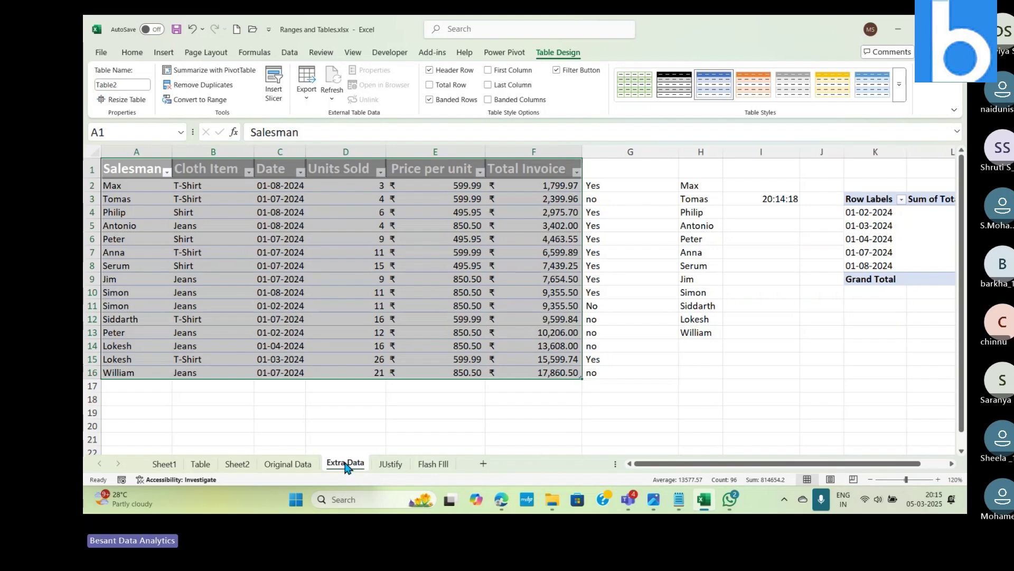
Convert the Extra Data sheet's sales table back to a normal range.
click(193, 102)
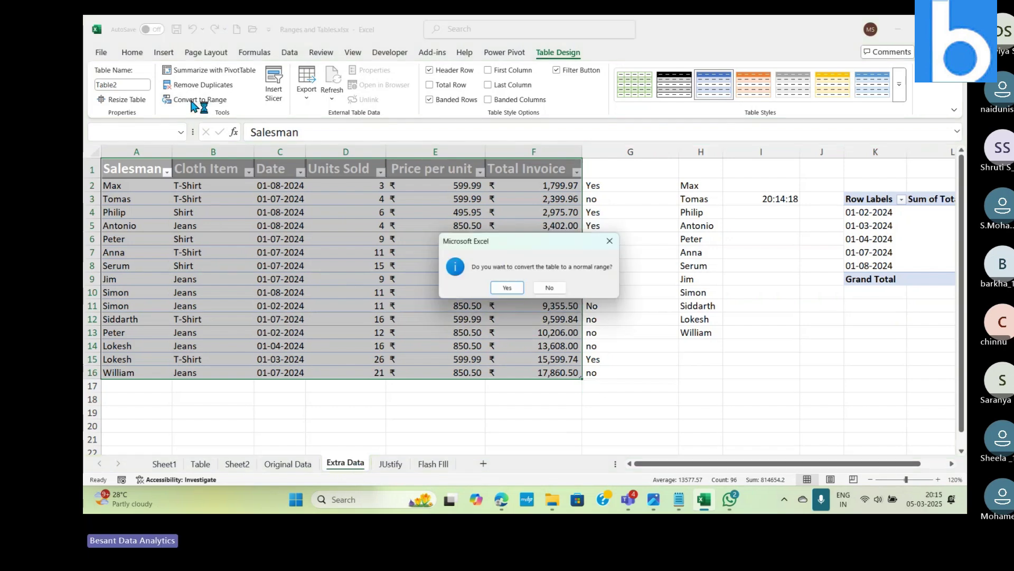
click(518, 324)
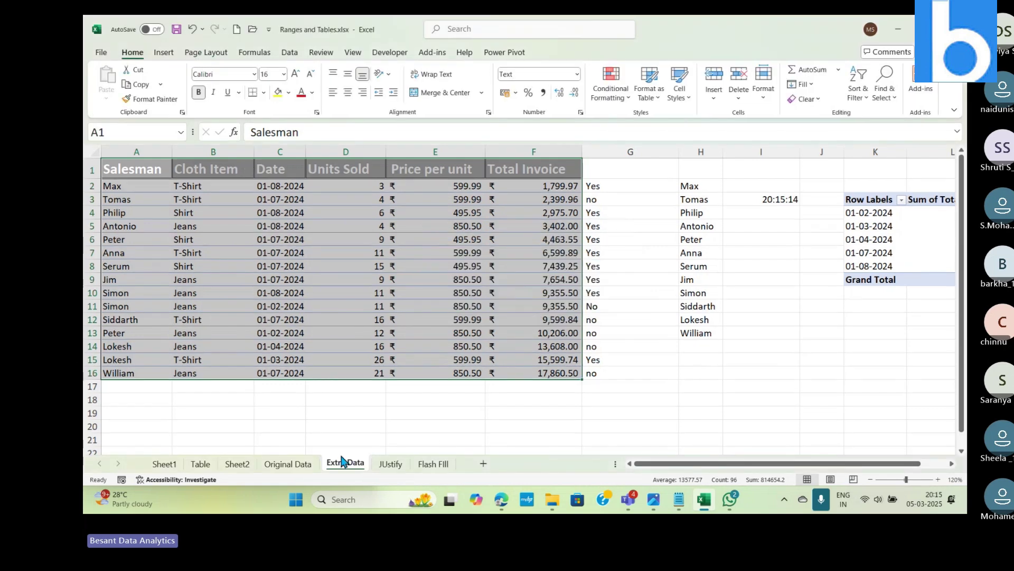
Copy the sales data A1:F16 from the Original Data sheet into a new sheet starting at A1.
click(299, 465)
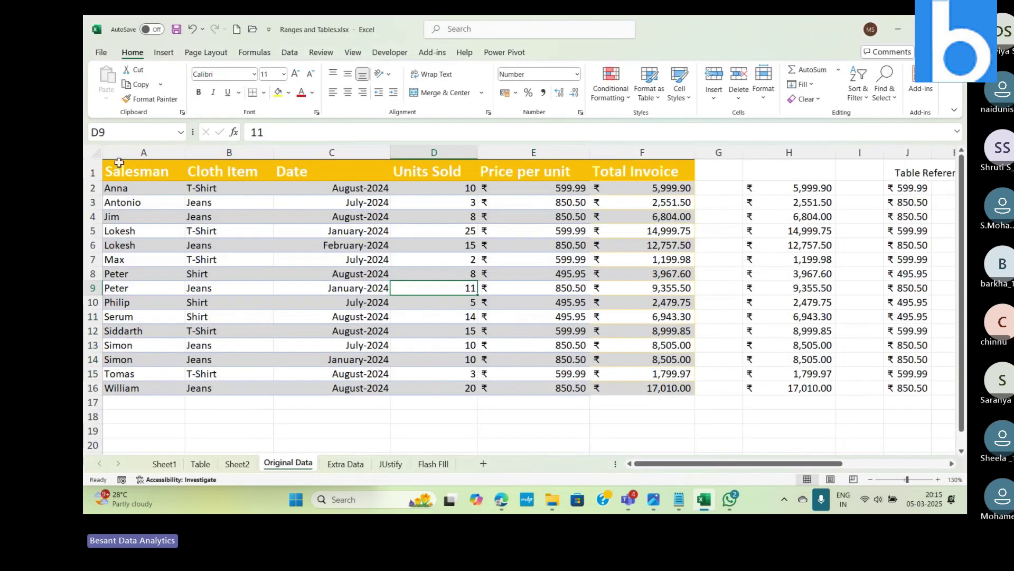
drag(119, 162, 586, 399)
drag(615, 390, 613, 389)
key(ctrl+c)
click(482, 464)
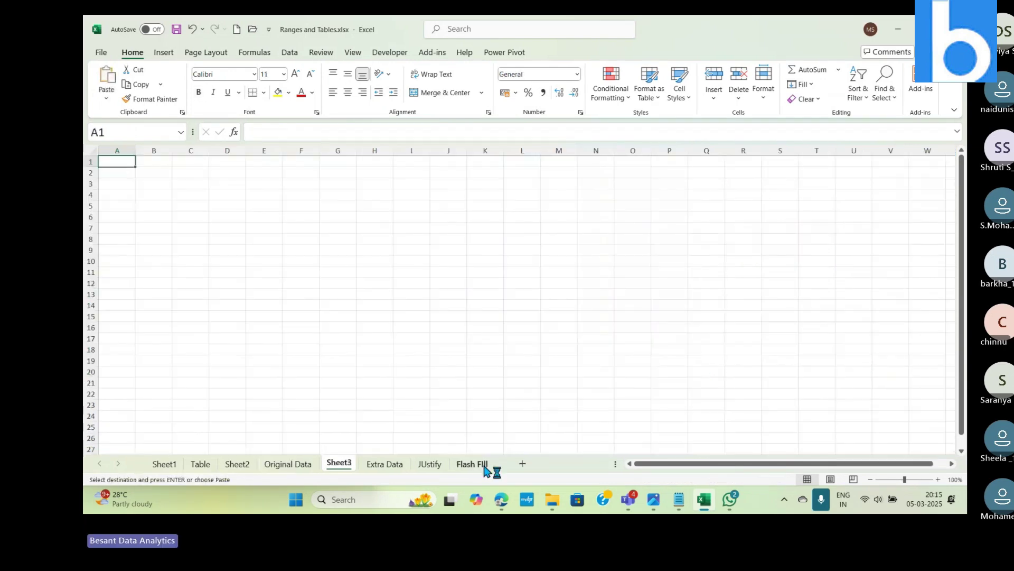
key(ctrl+v)
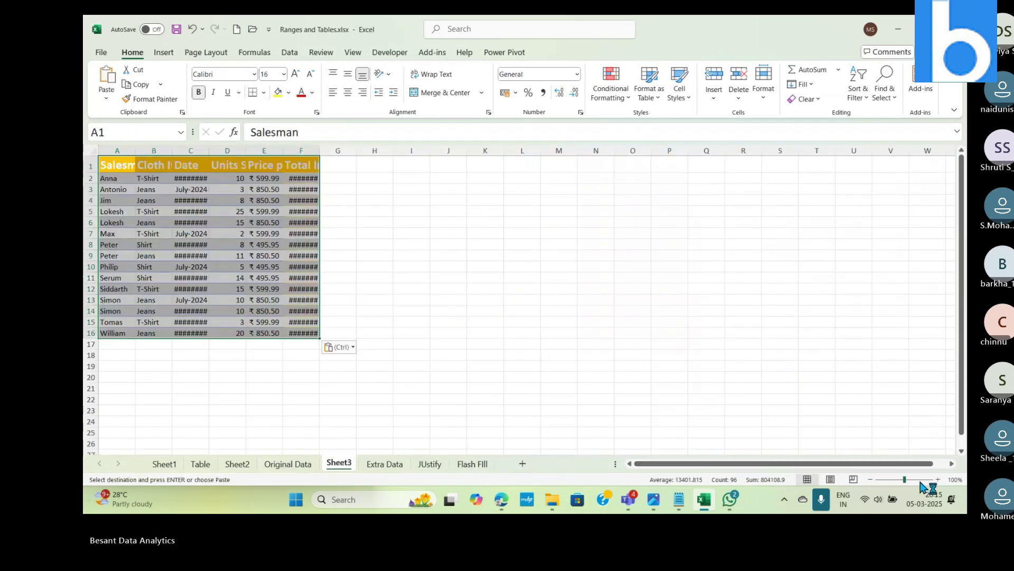
Enlarge the new sheet's view to 130% and autofit all its column widths to their contents.
click(938, 479)
click(938, 479)
click(938, 479)
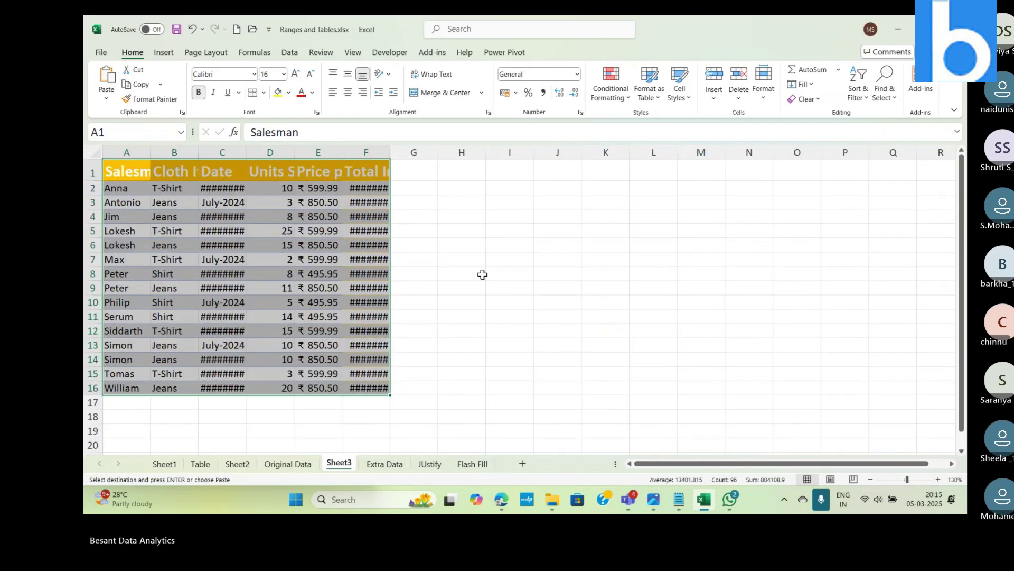
click(95, 149)
double_click(150, 150)
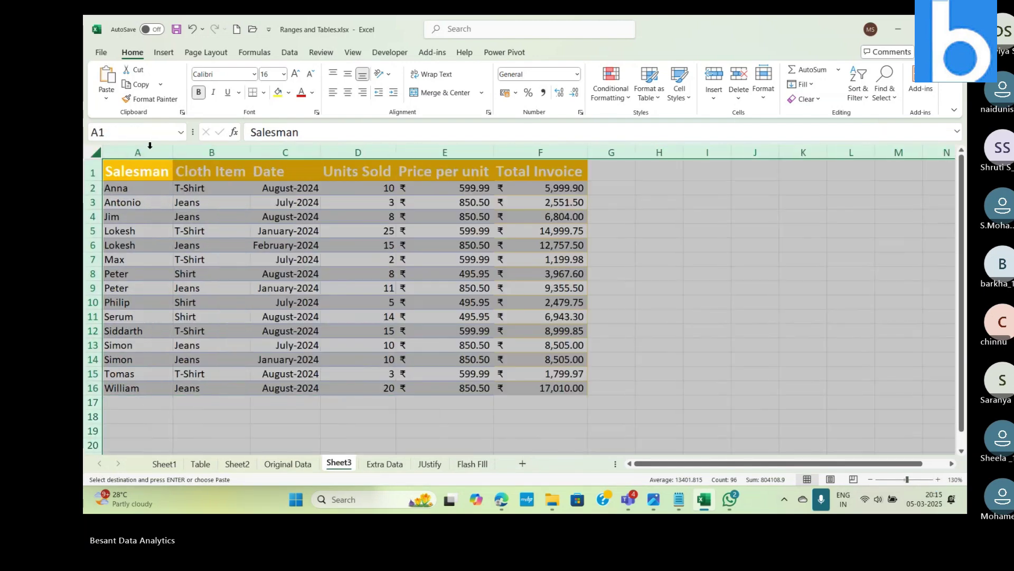
Convert the sales data A1:F16 on Sheet3 into a table with headers.
click(472, 327)
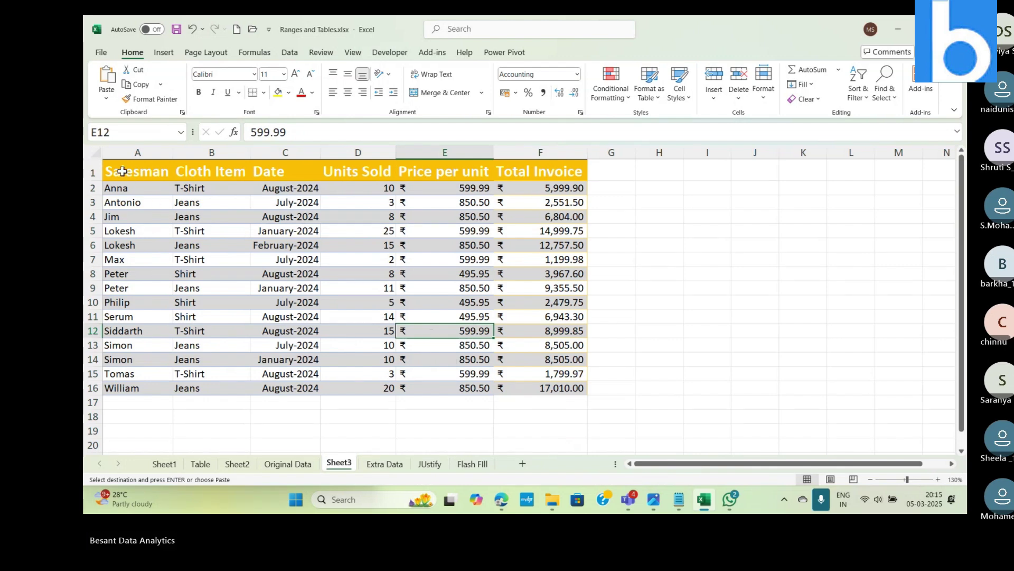
drag(125, 173, 516, 388)
click(164, 52)
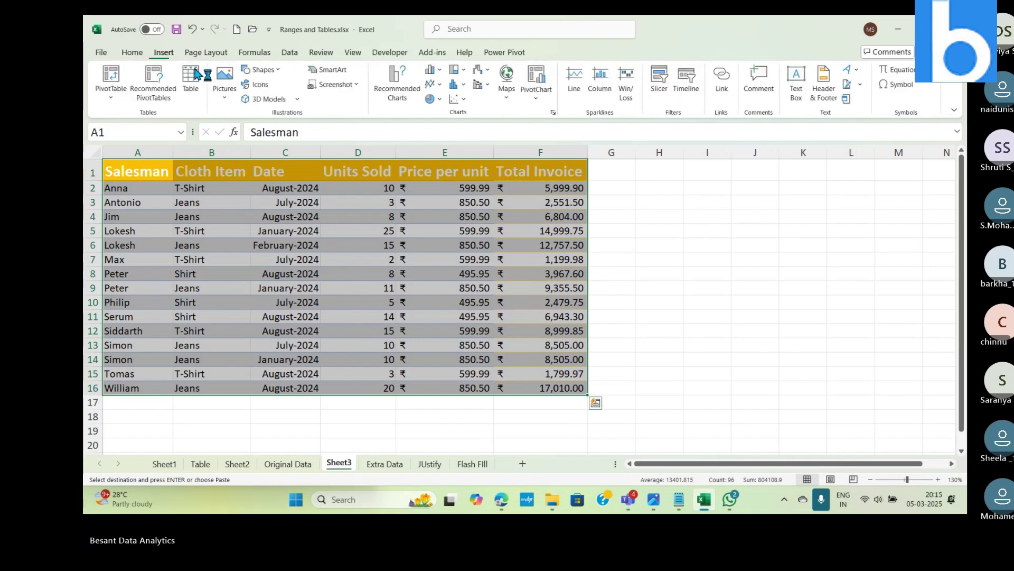
click(191, 78)
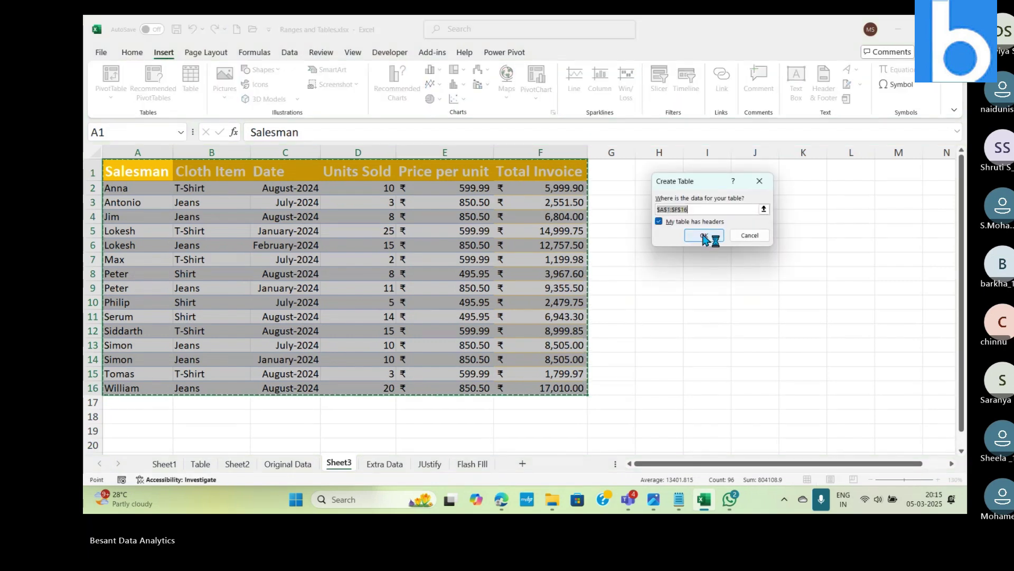
click(704, 236)
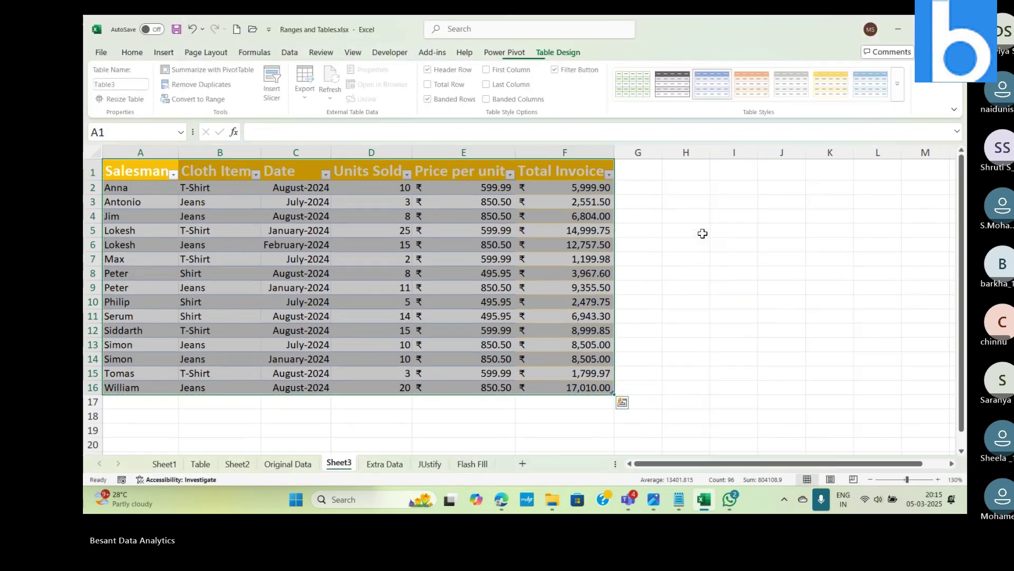
Copy the data rows A2:F16 from the Extra Data sheet and append them to the Sheet3 table starting at A17.
click(384, 464)
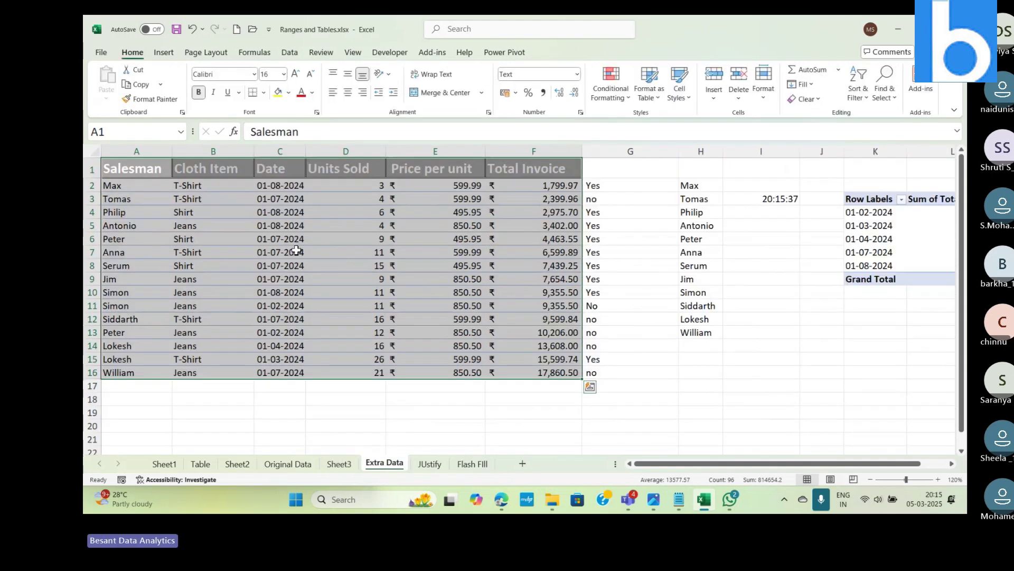
drag(122, 184, 512, 371)
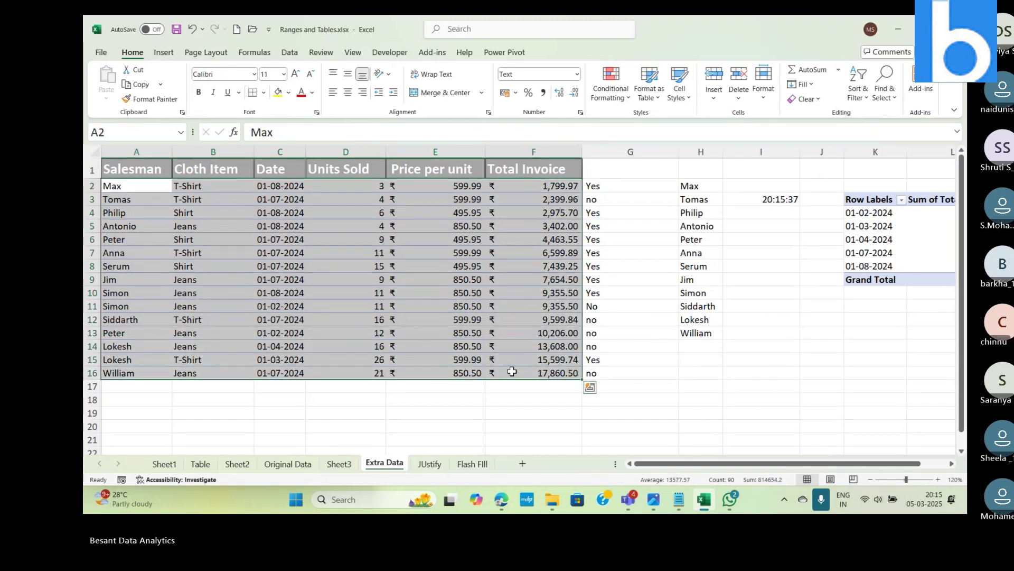
key(ctrl+c)
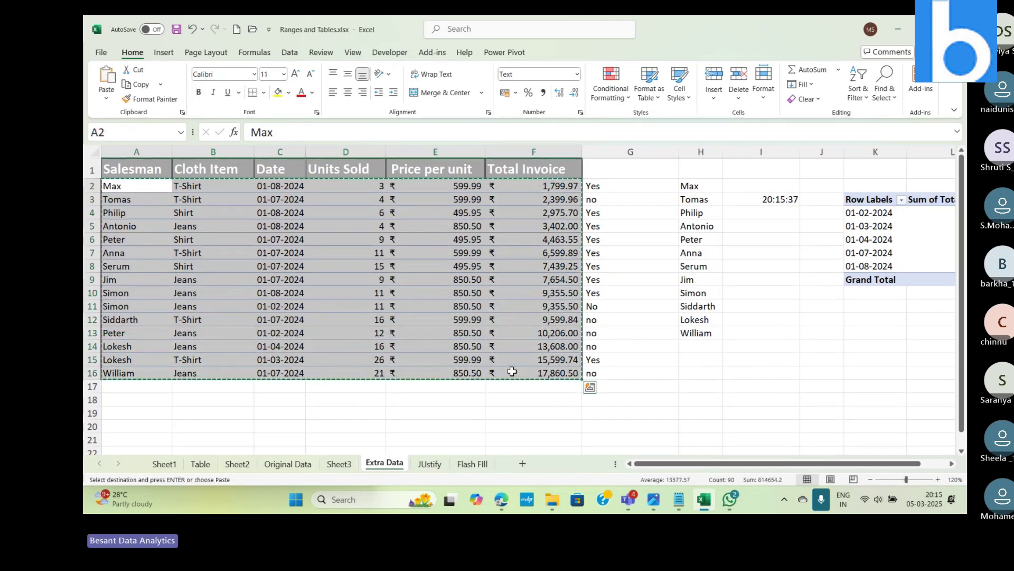
click(339, 464)
click(141, 407)
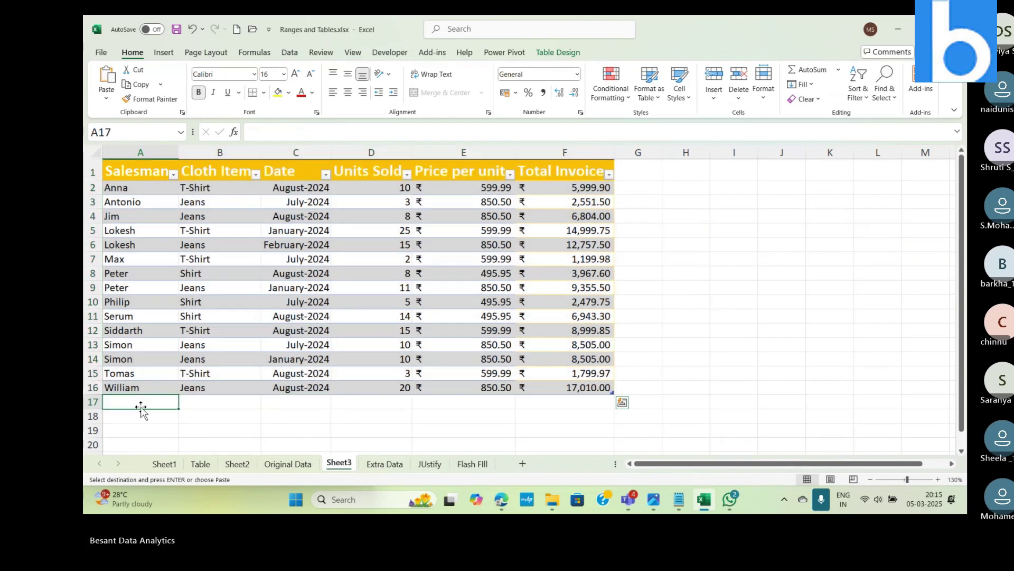
key(ctrl+v)
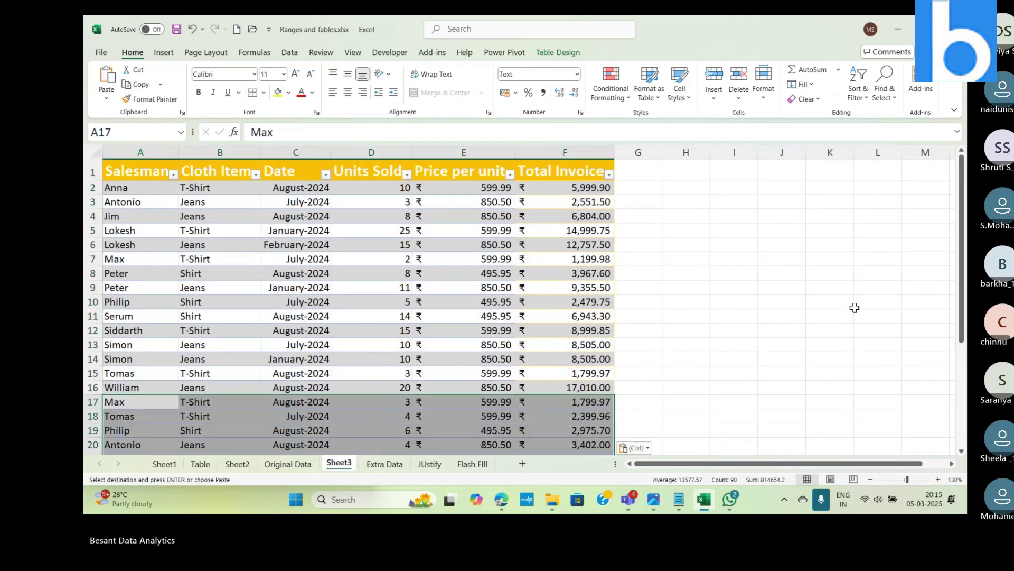
drag(962, 217, 961, 324)
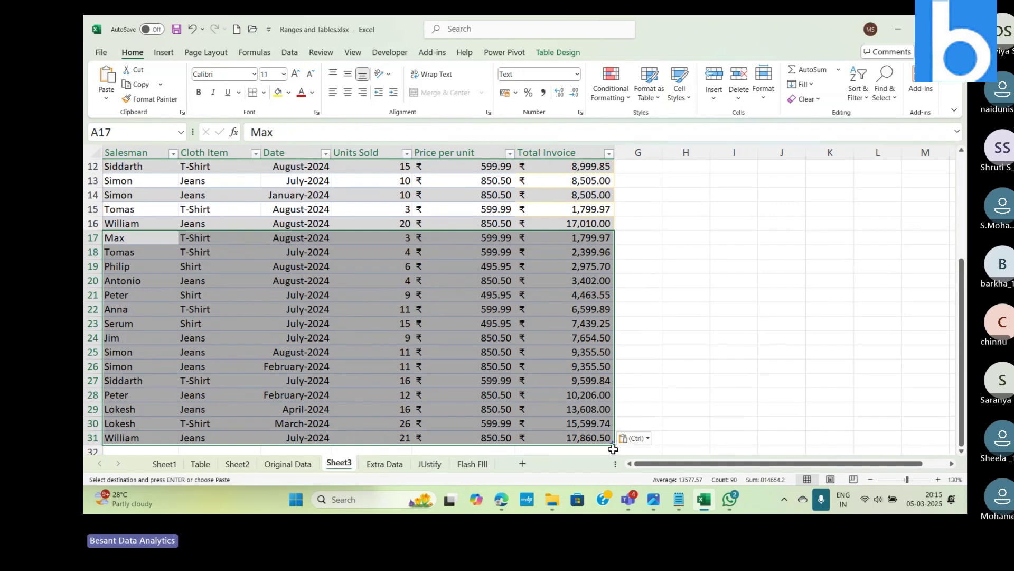
click(661, 418)
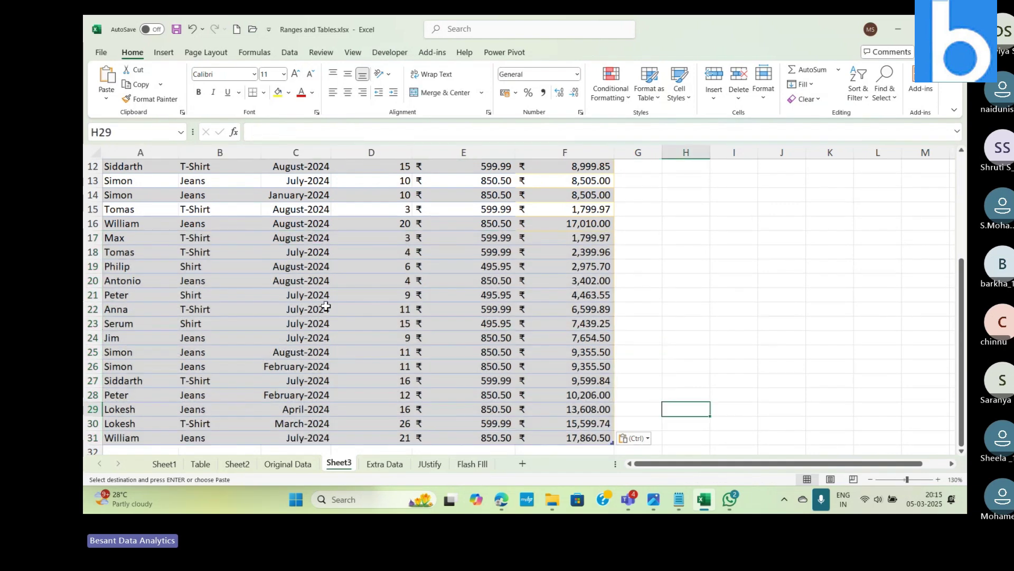
Try to refresh the extended sales table on Sheet3.
click(296, 309)
click(558, 52)
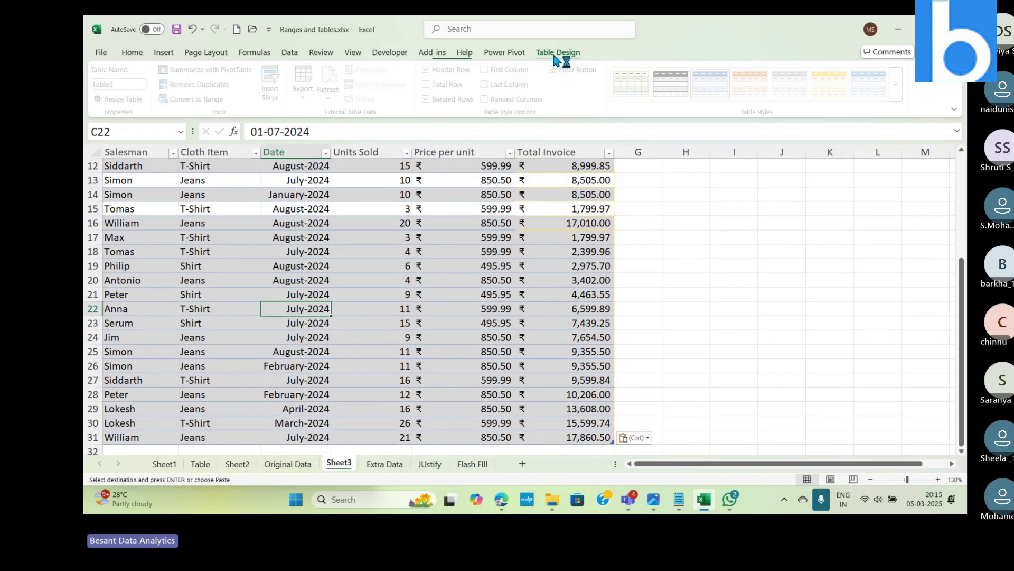
click(331, 80)
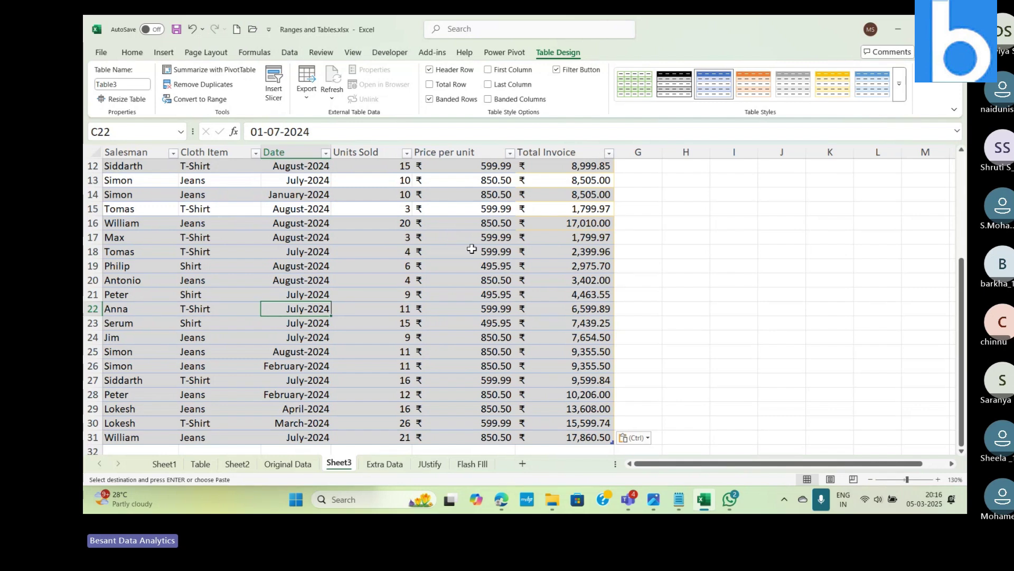
Replace the salesman's name in cell A5 of the Extra Data sheet with a different name.
click(383, 465)
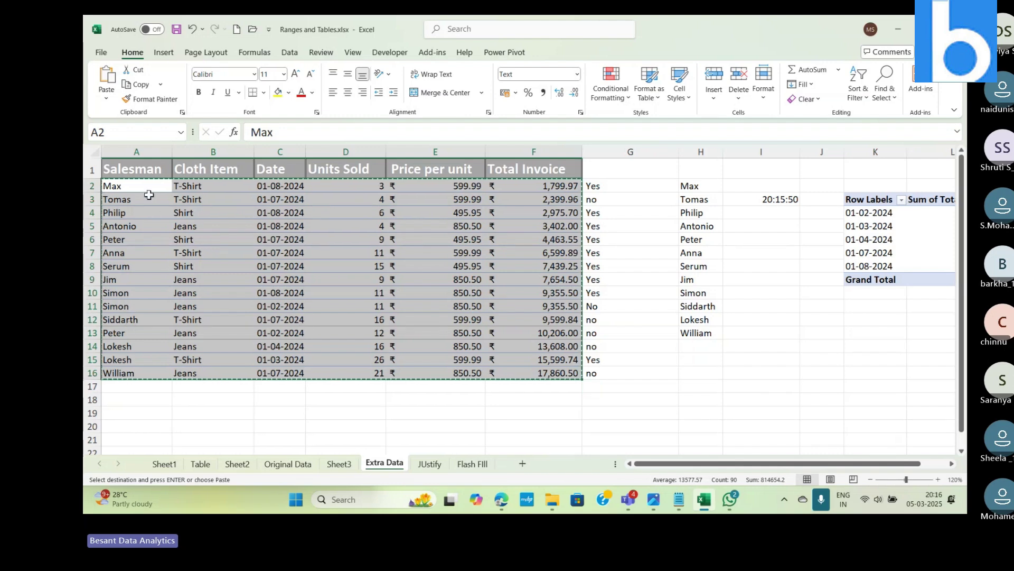
click(148, 226)
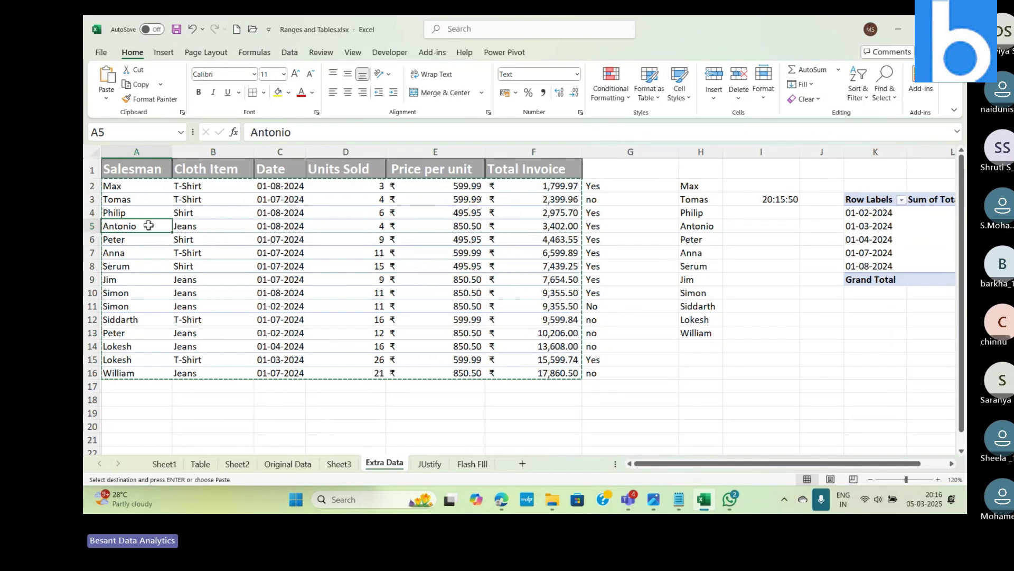
text(Myt)
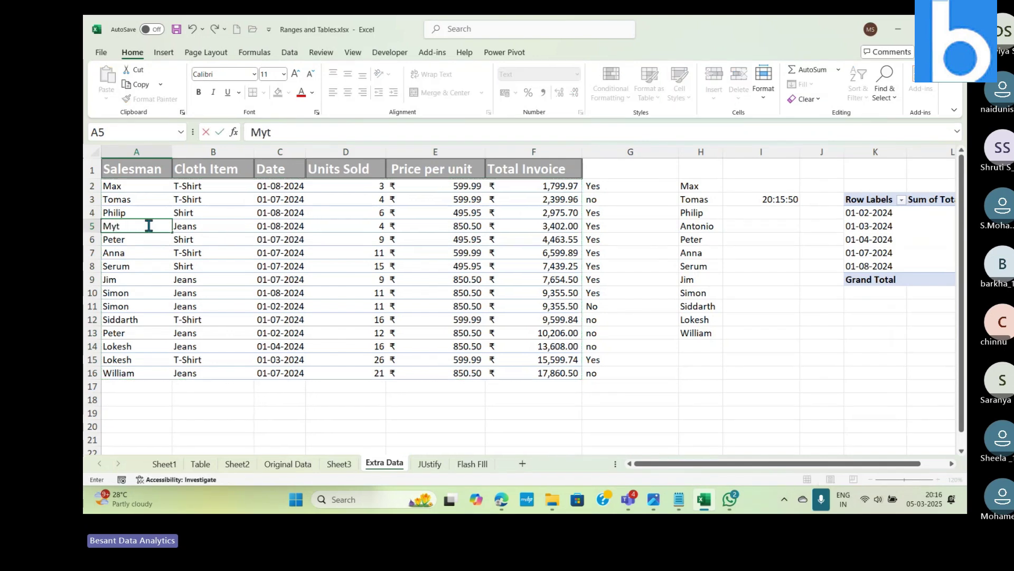
text(hili)
key(Return)
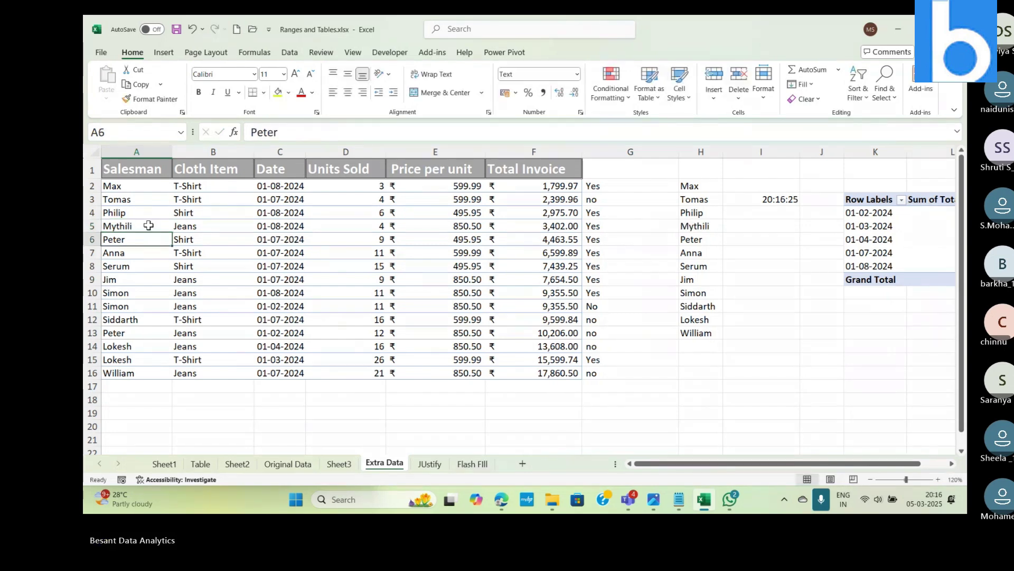
Compare the salesman in row 20 of Sheet3 with the edited Extra Data row, and save the workbook.
click(338, 464)
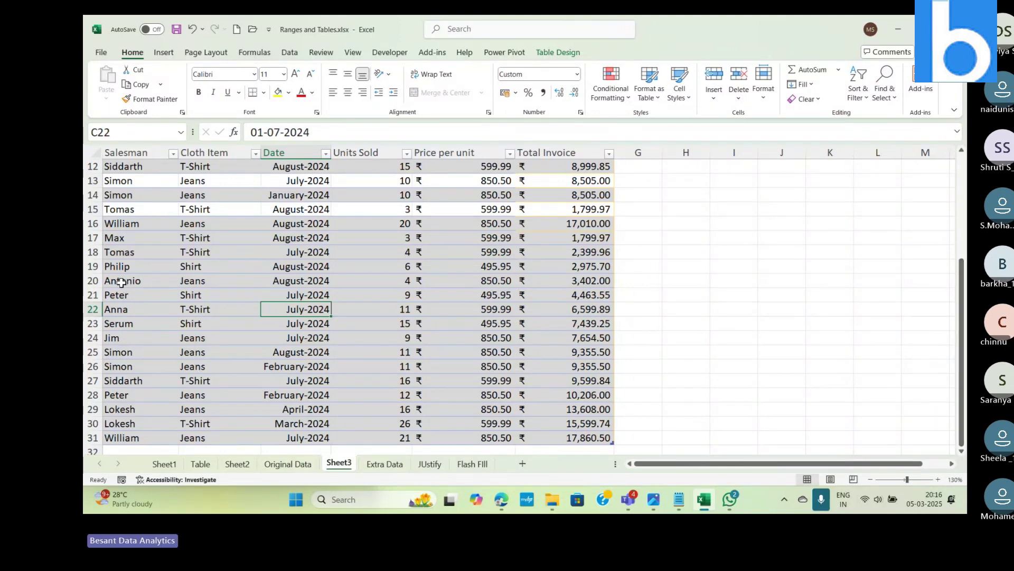
click(339, 264)
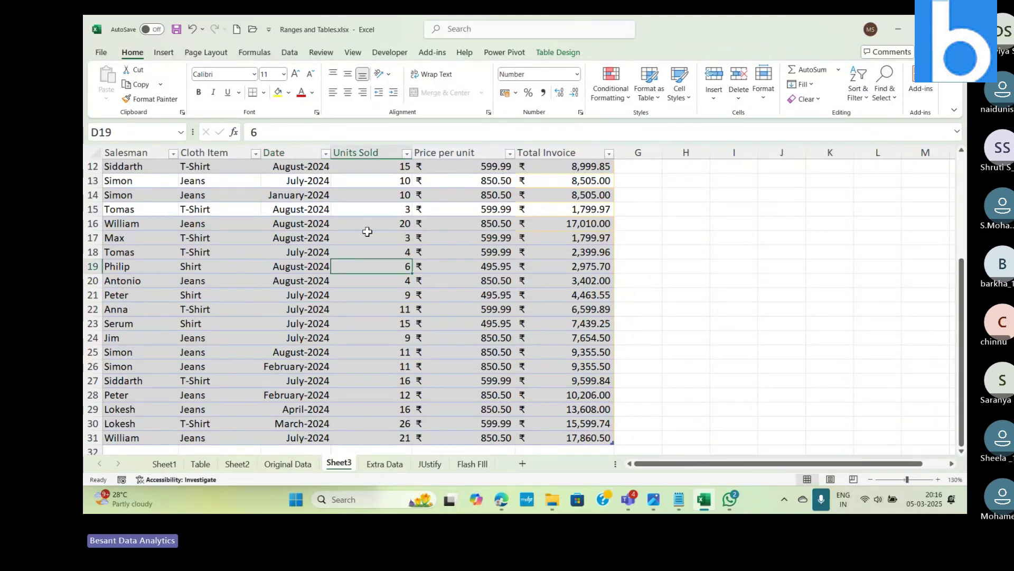
click(305, 466)
click(378, 465)
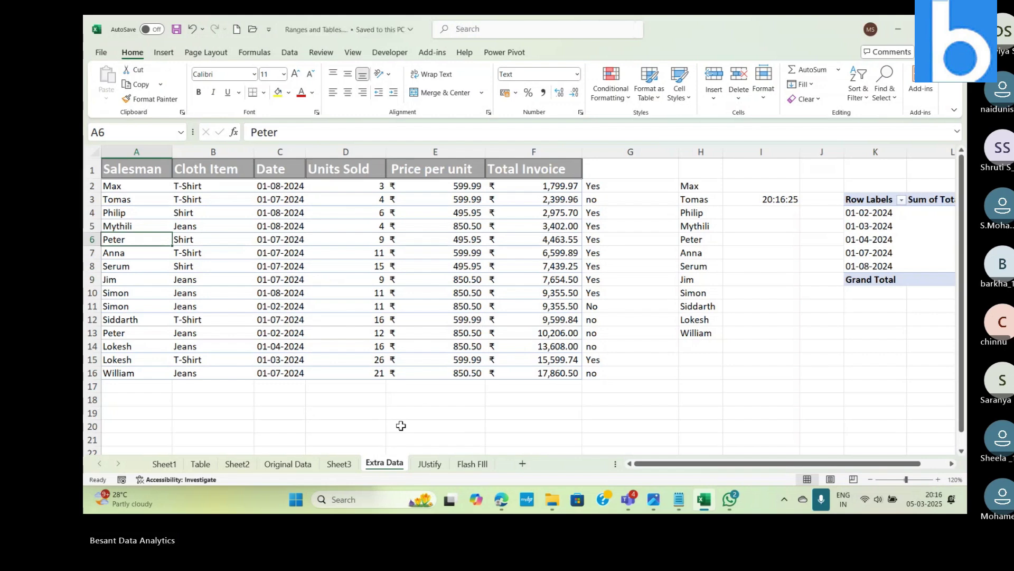
Run Refresh All twice from the Sheet3 table and check the salesman's name in cell A20.
click(339, 464)
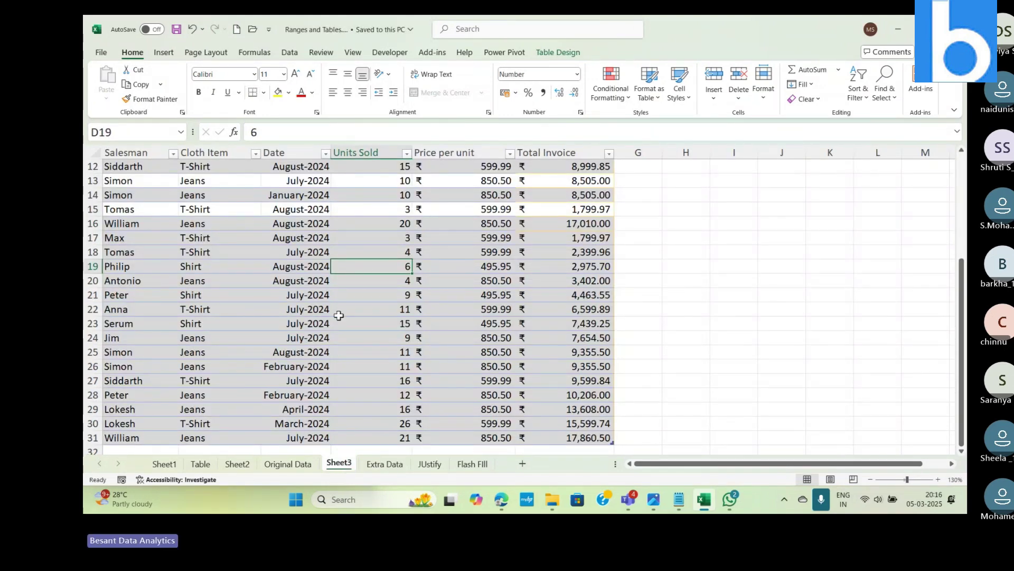
click(560, 52)
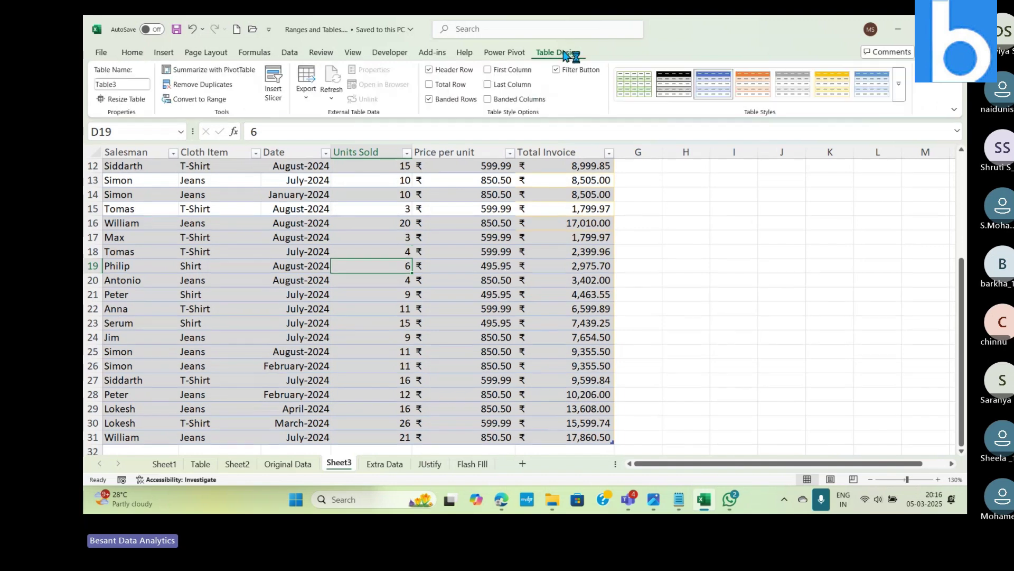
click(332, 97)
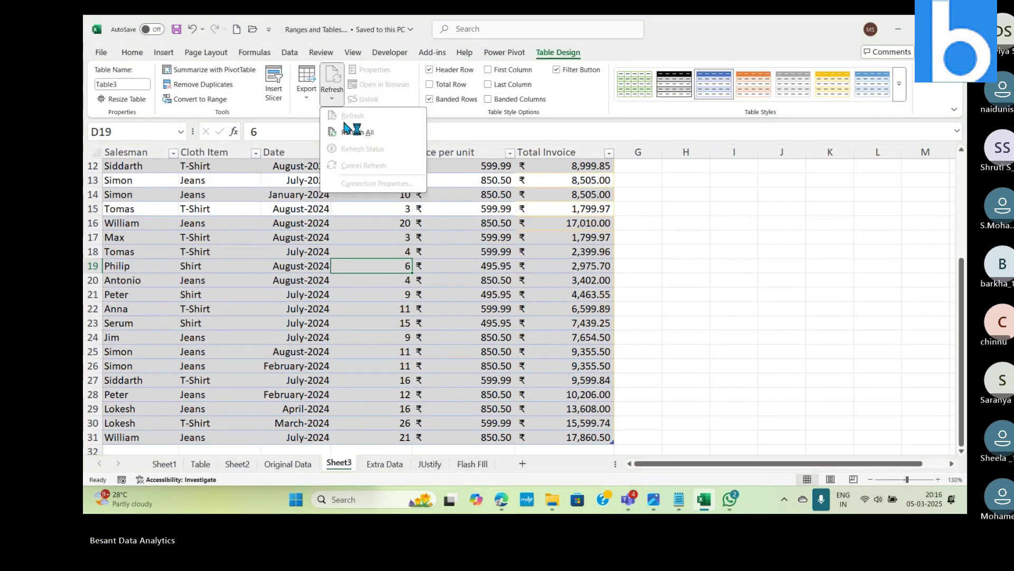
click(344, 131)
click(333, 97)
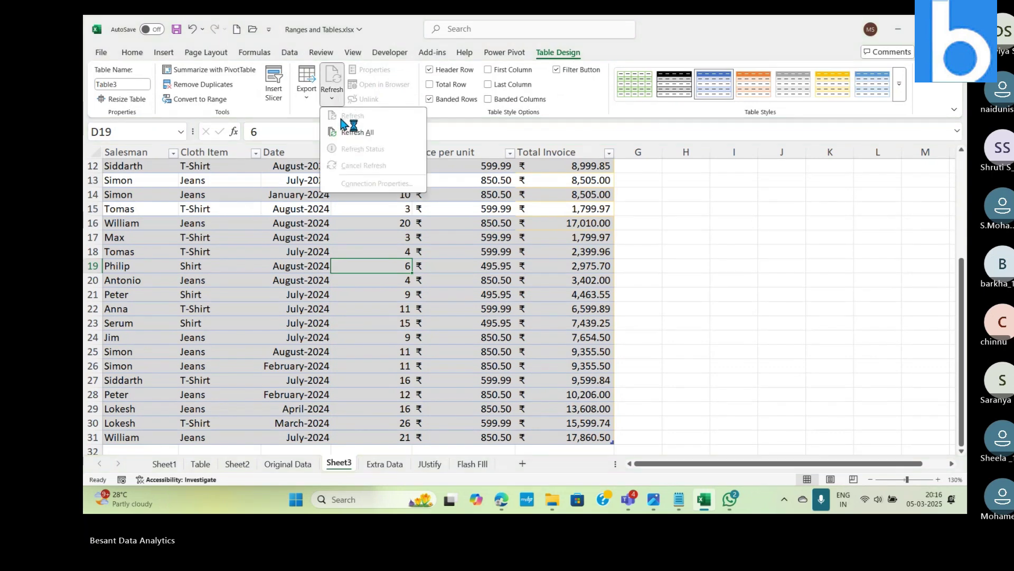
click(343, 131)
click(136, 284)
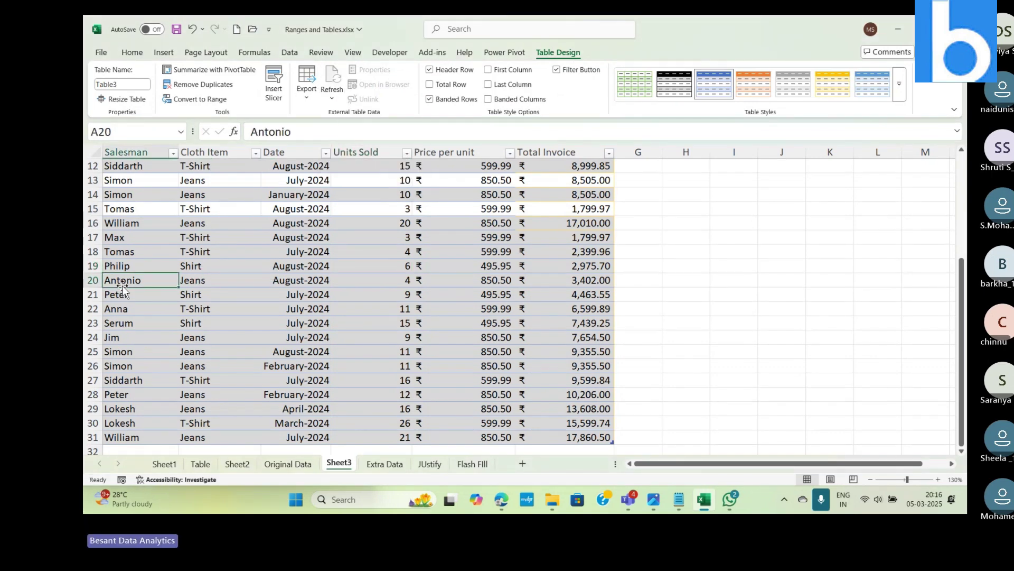
mouse_move(953, 309)
mouse_down()
mouse_move(948, 186)
mouse_move(952, 309)
mouse_up()
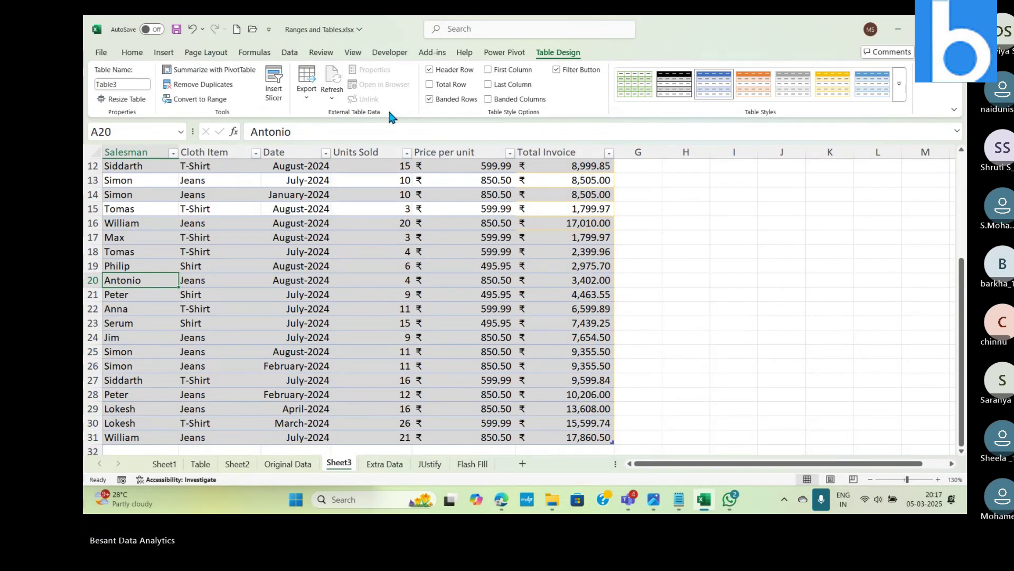
Return to the Extra Data sheet and save the workbook again.
click(333, 100)
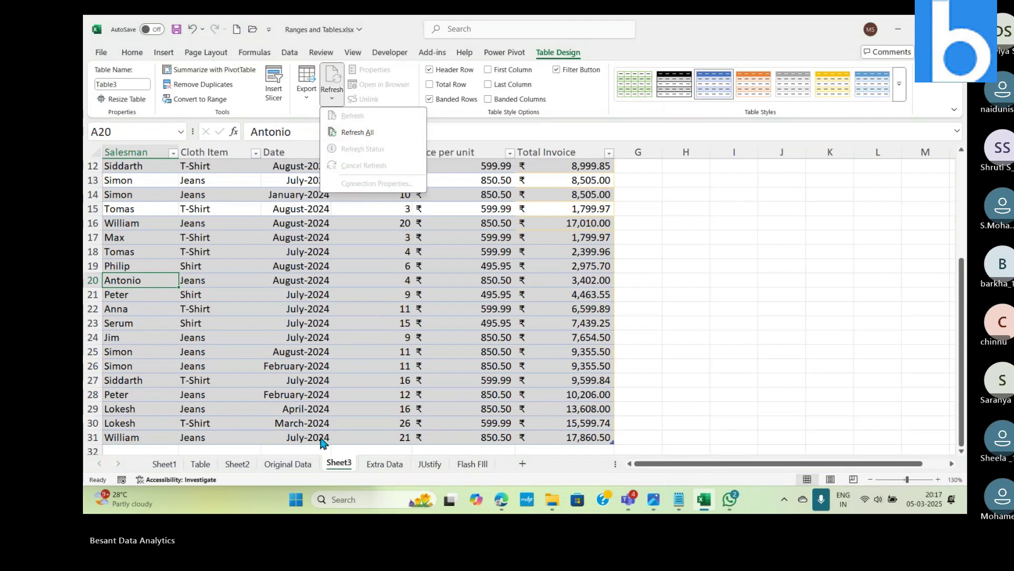
click(380, 465)
click(382, 465)
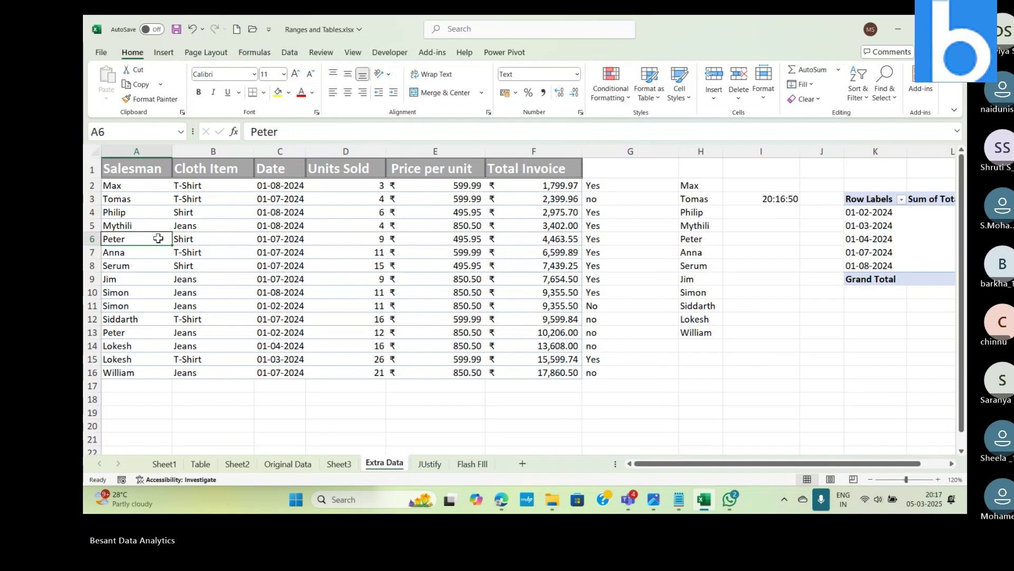
key(ctrl+s)
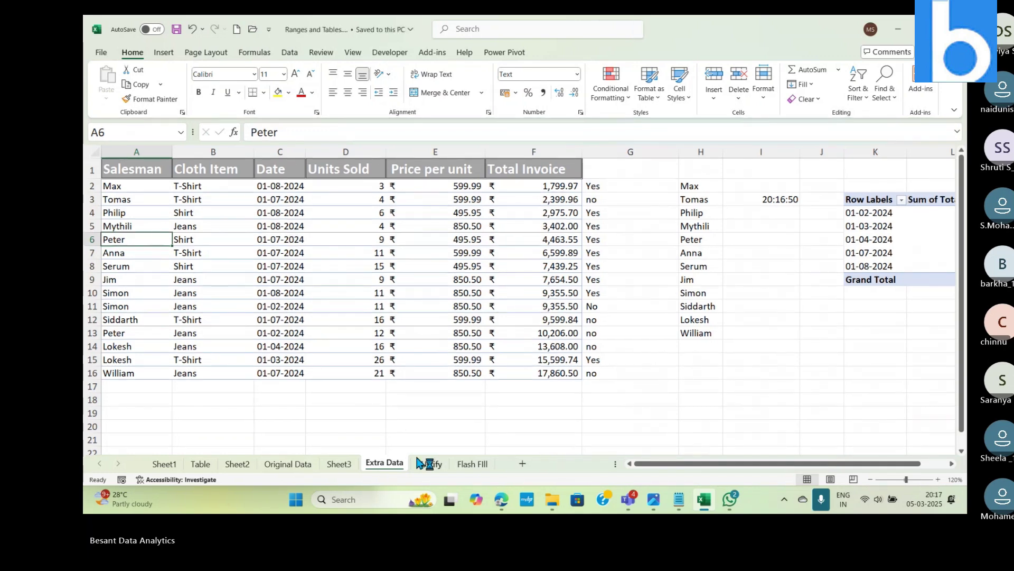
Inspect the Sheet3 table's data range in the Resize Table dialog and close it without changes.
click(339, 464)
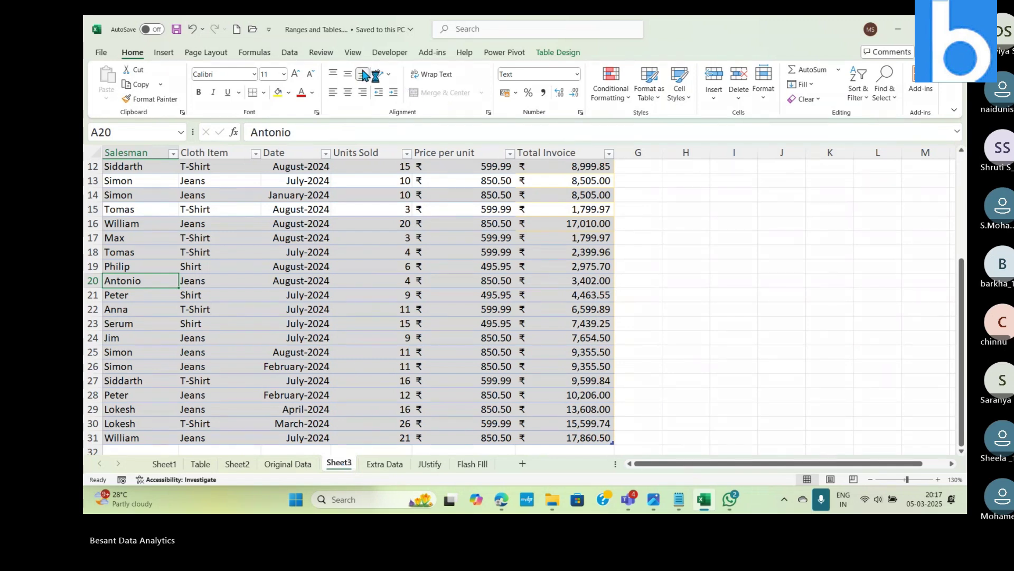
click(165, 54)
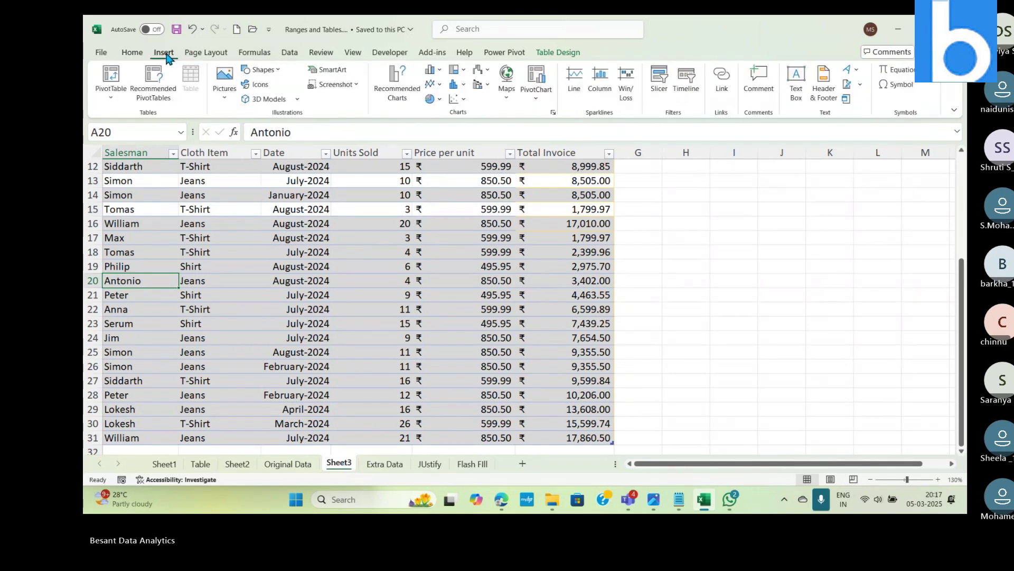
click(574, 54)
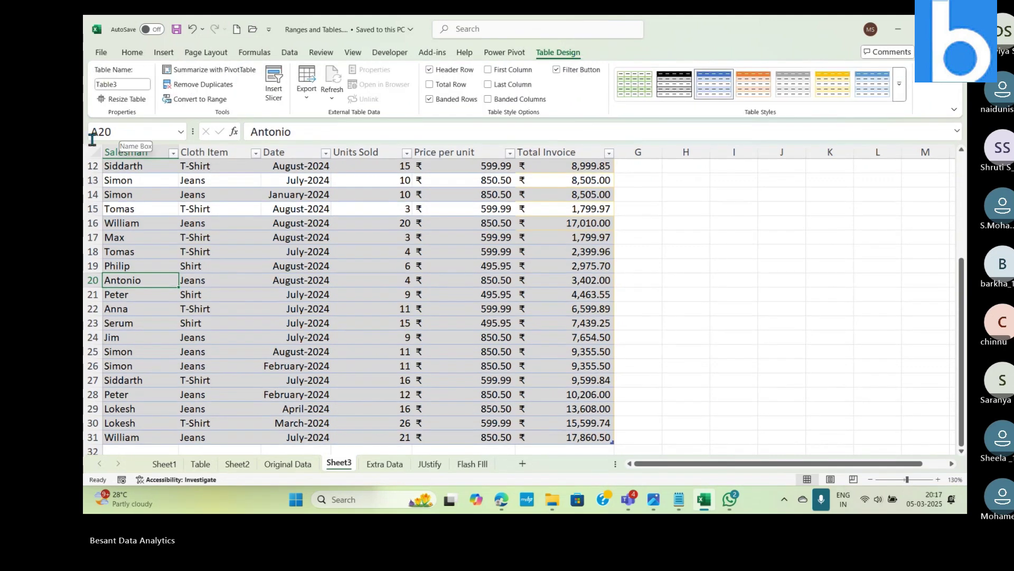
click(122, 100)
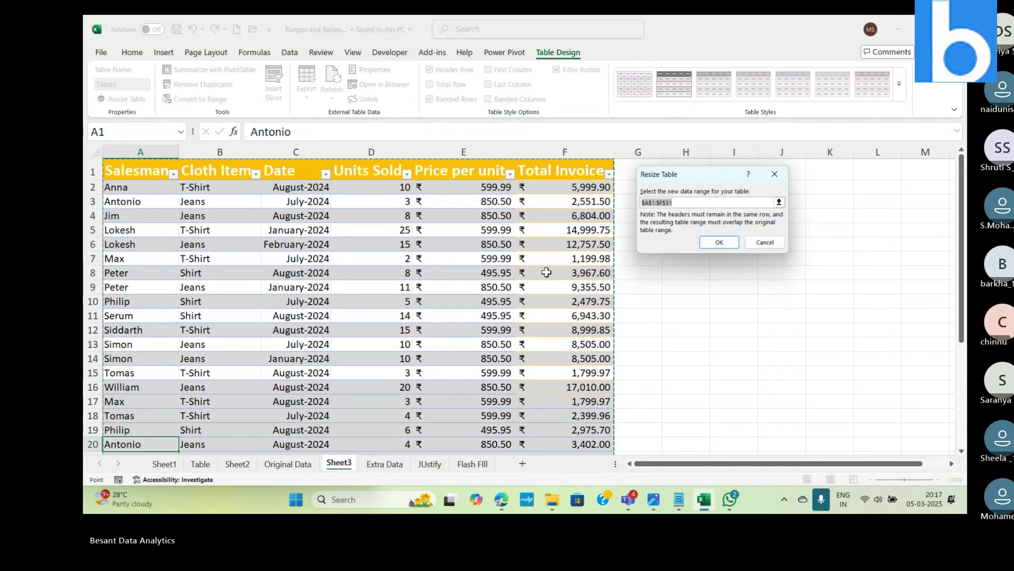
click(763, 246)
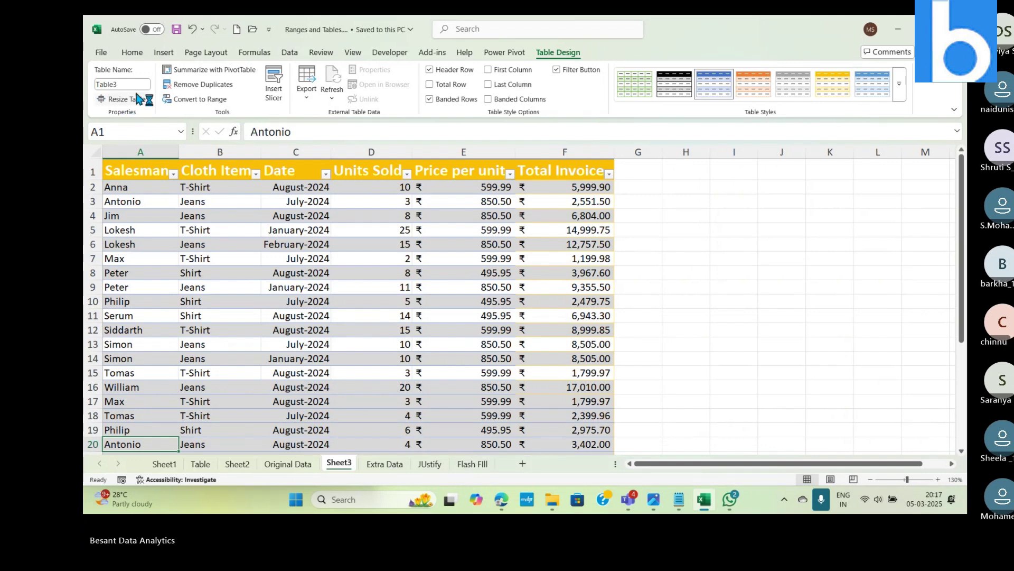
Run Refresh All from the Sheet3 table and look through its rows down to the last record in row 31.
click(331, 97)
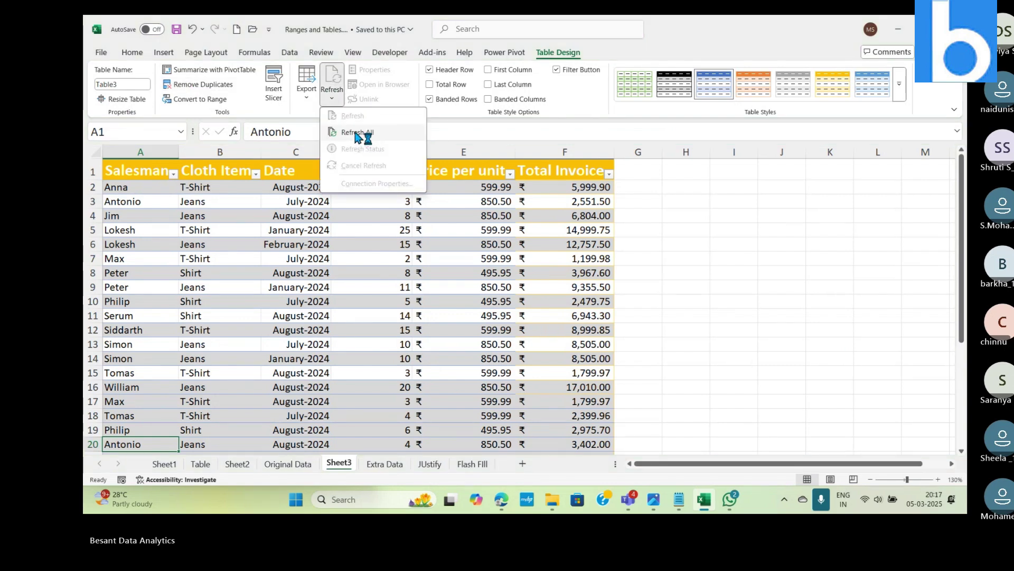
click(363, 132)
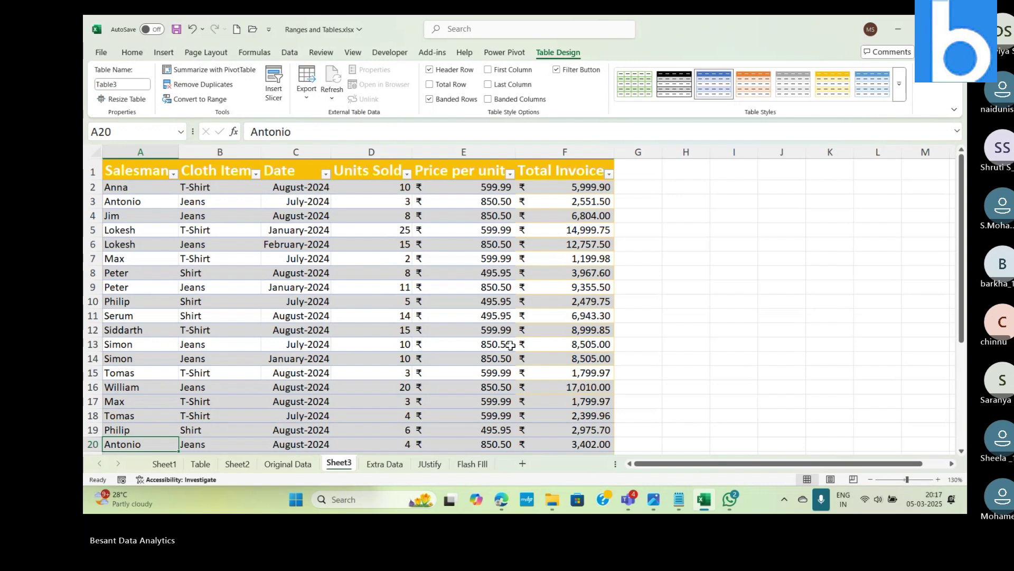
key(Down)
key(Down)
key(Down)
key(Down)
key(Down)
key(Down)
key(Down)
key(Down)
key(Down)
key(Down)
key(Down)
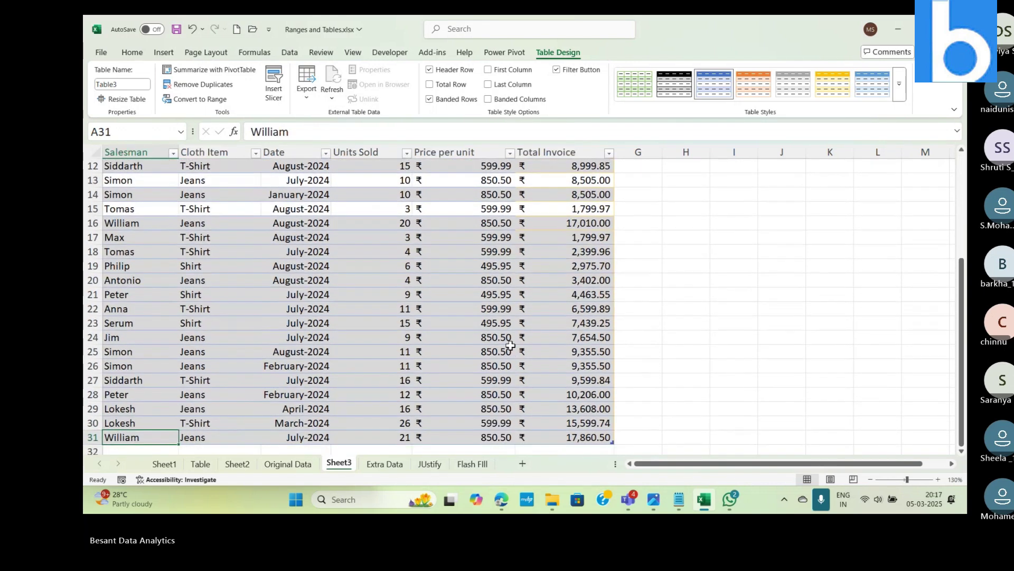
key(Down)
key(Up)
key(Up)
key(Up)
key(Up)
key(Up)
key(Up)
key(Up)
key(Up)
key(Up)
key(Up)
key(Up)
key(Up)
key(Up)
key(Up)
key(Up)
key(Up)
key(Up)
key(Up)
key(Up)
key(Up)
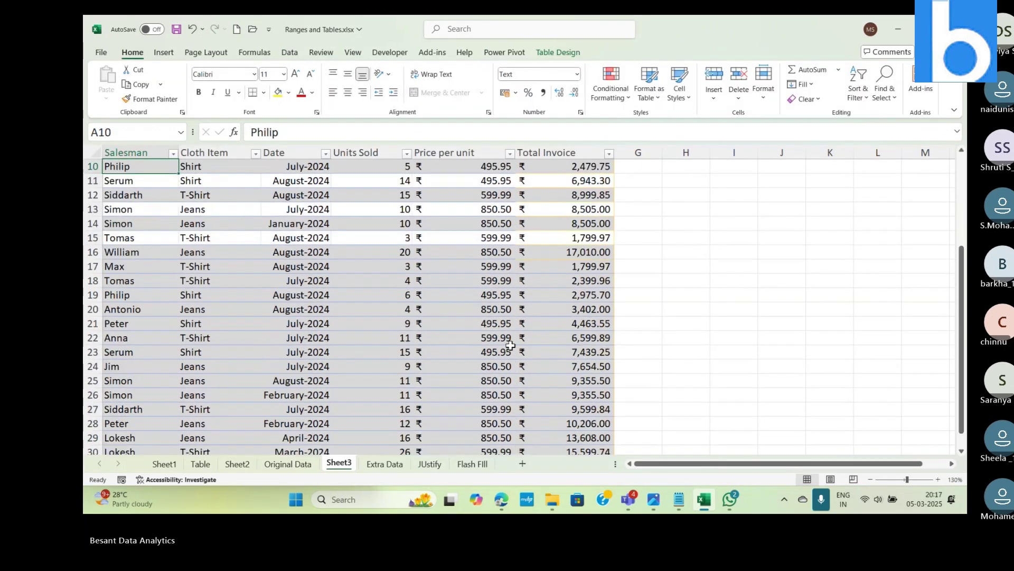
key(ctrl+Home)
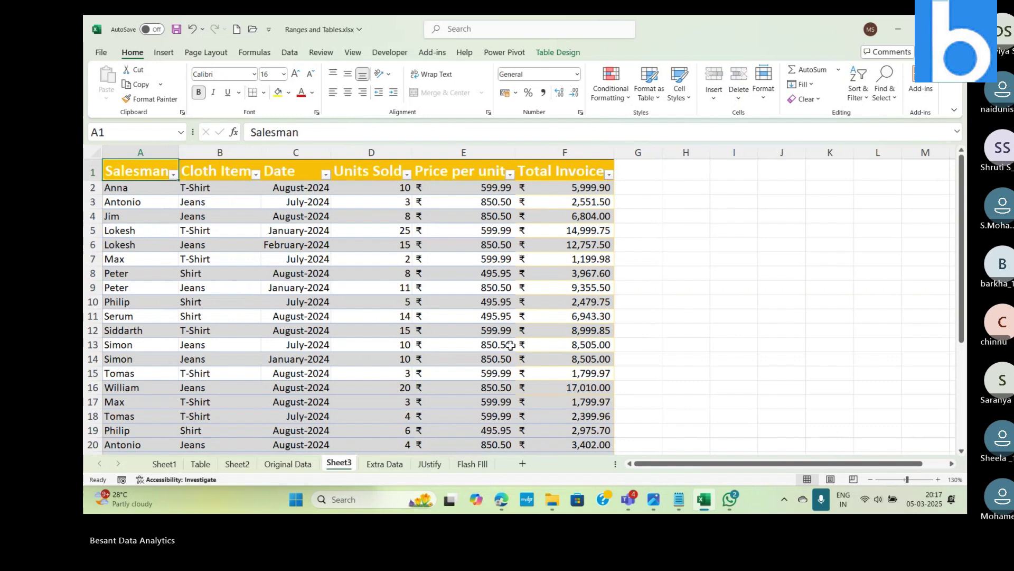
click(236, 294)
click(565, 53)
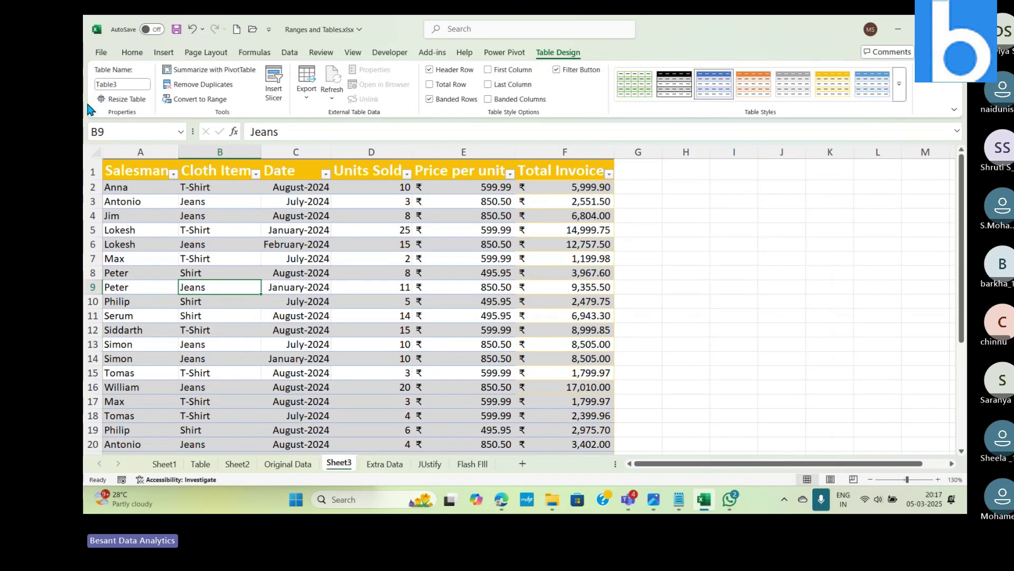
click(219, 83)
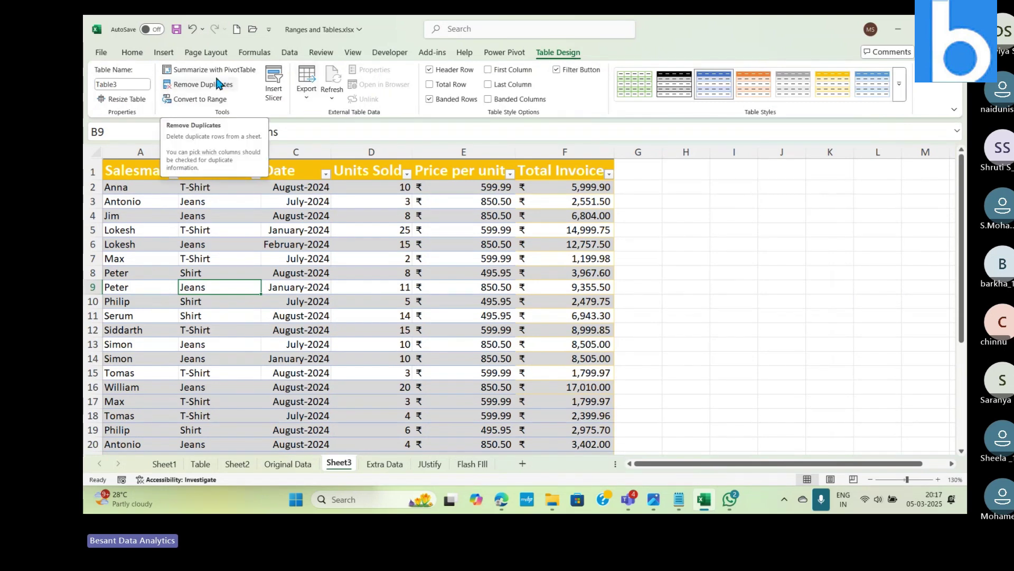
click(716, 280)
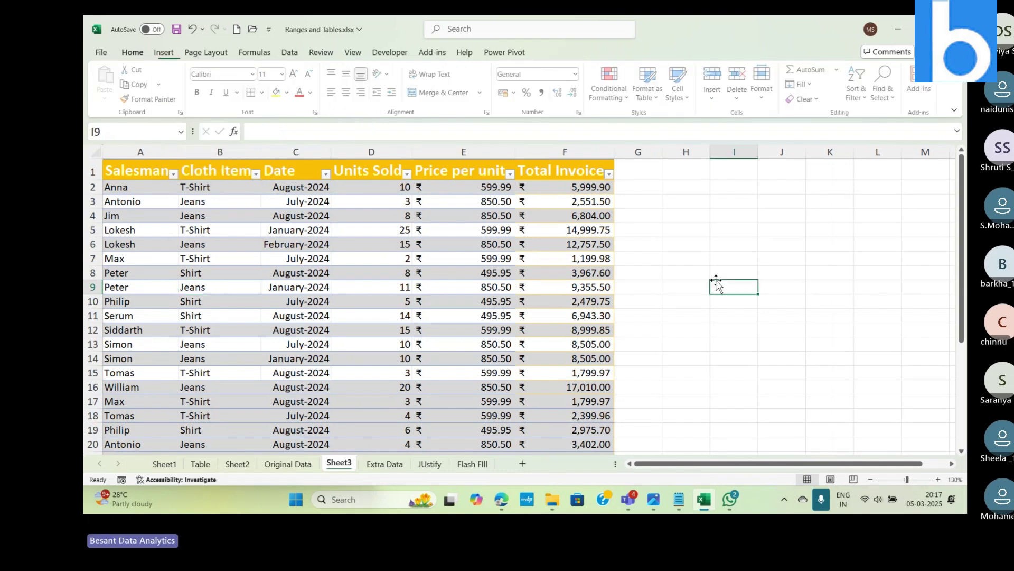
Change the salesman's name in cell A5 of Extra Data to match cell A20 of Sheet3, and save the workbook.
click(378, 468)
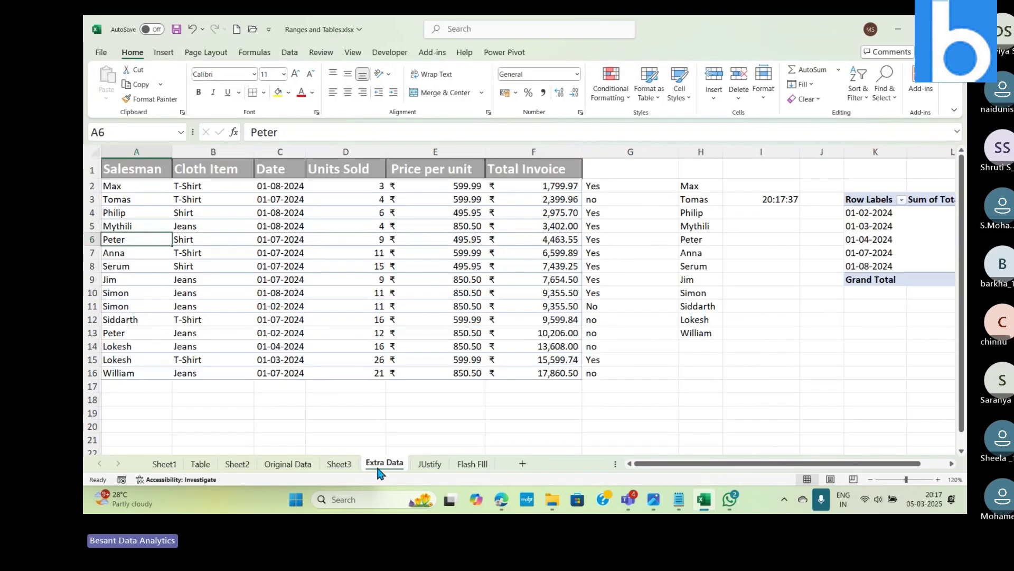
click(151, 226)
text(Anton)
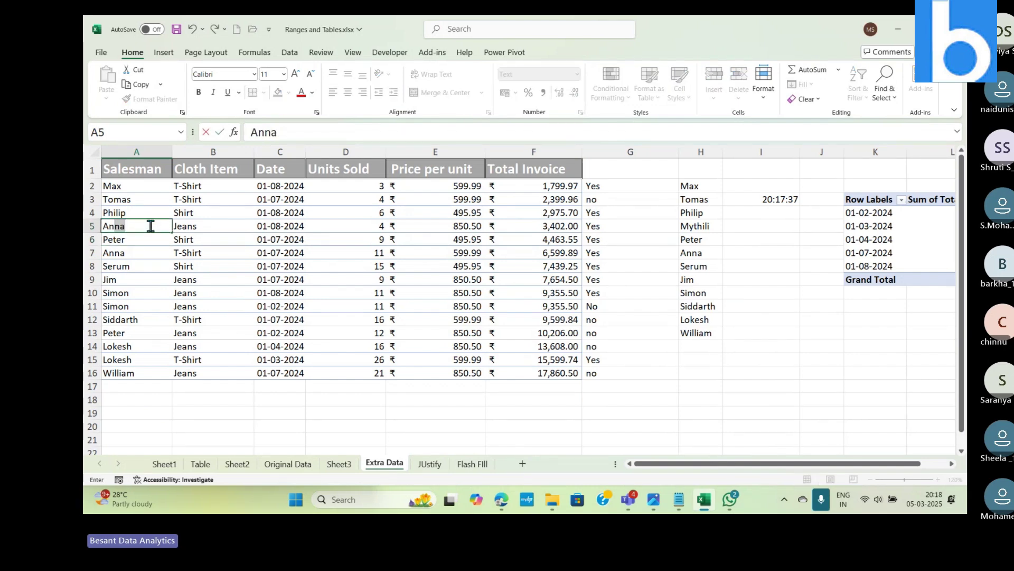
text(io)
key(Return)
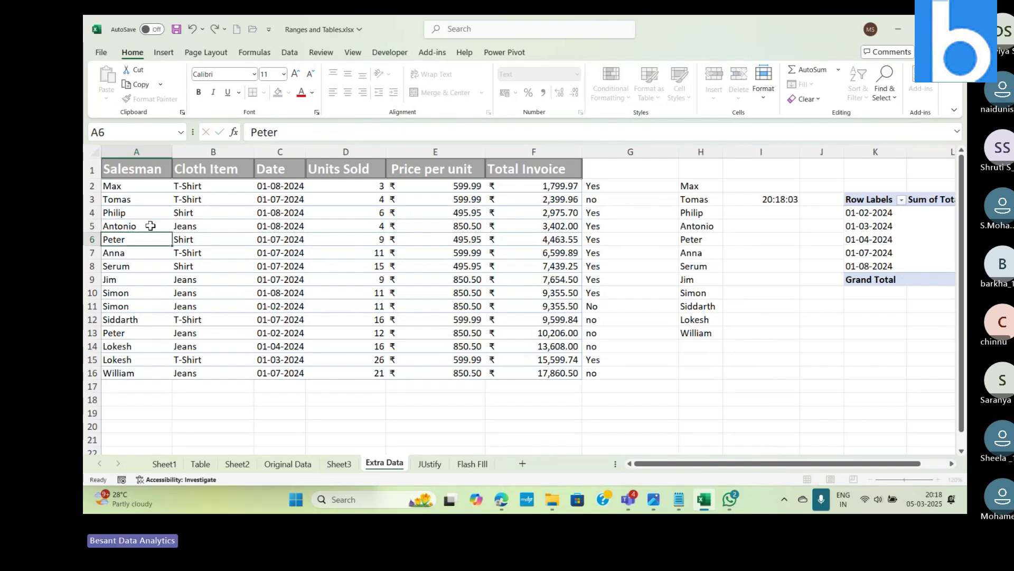
key(ctrl+s)
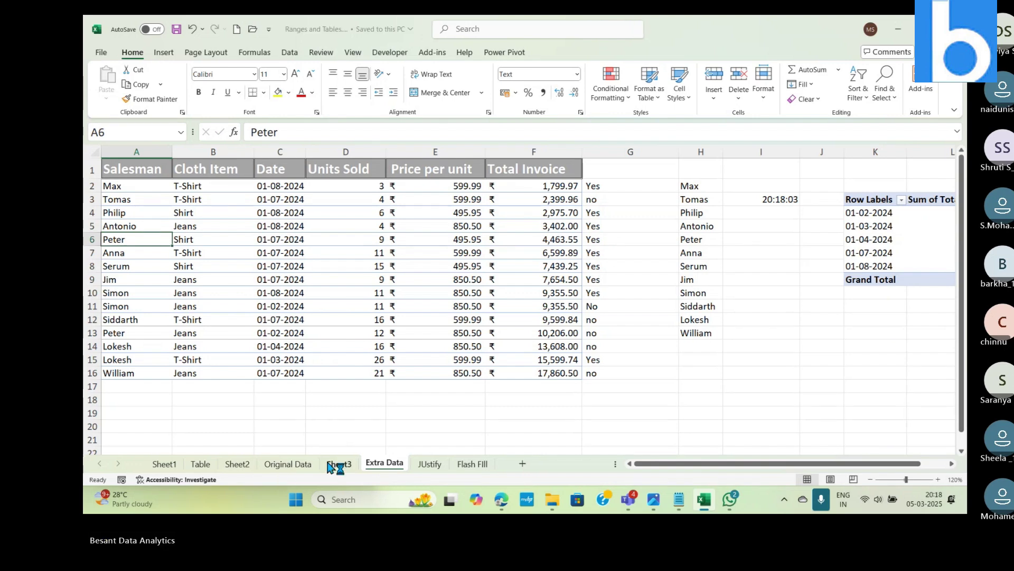
Rename the Sheet3 table as Sales.
click(339, 464)
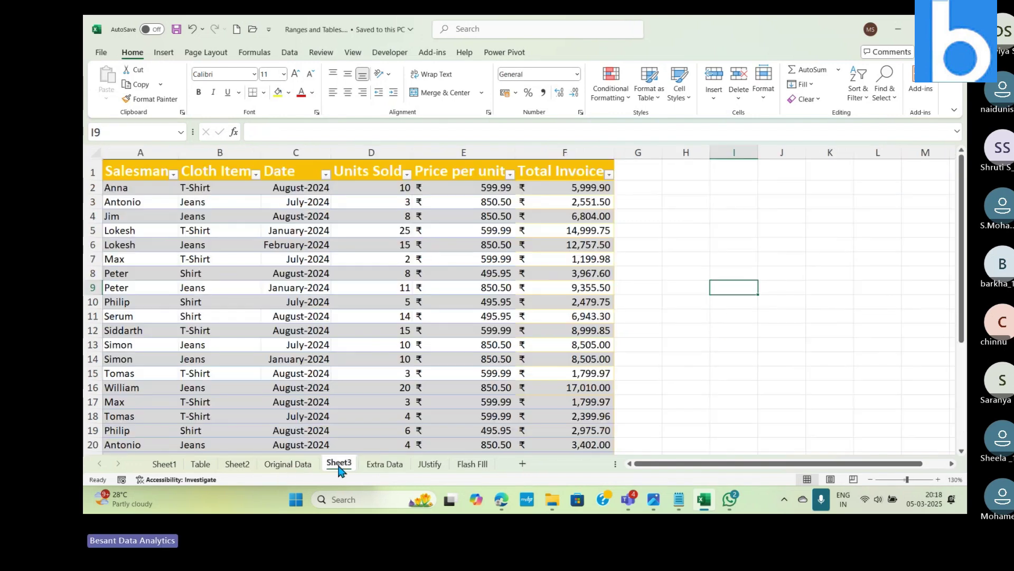
click(366, 231)
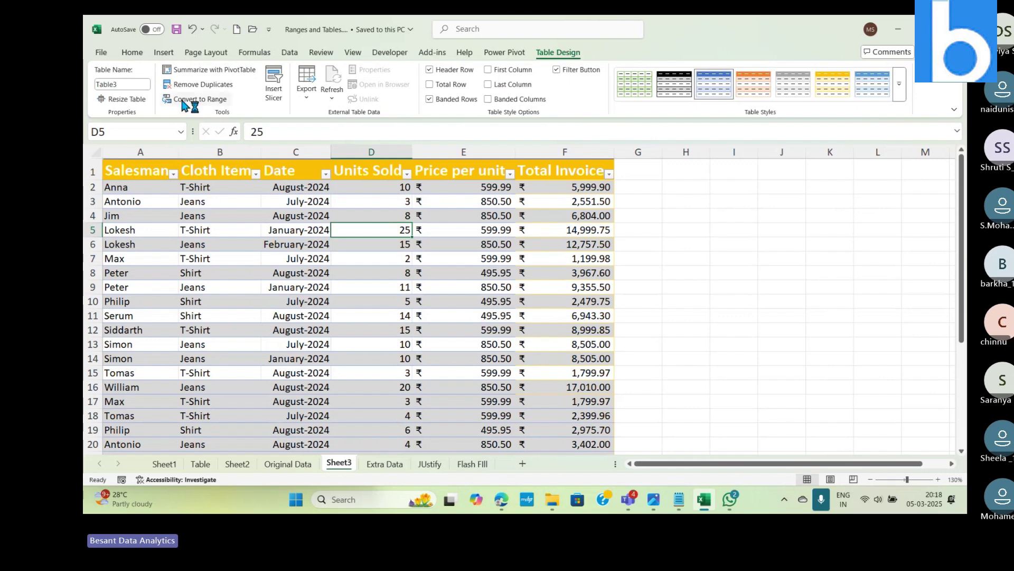
click(126, 86)
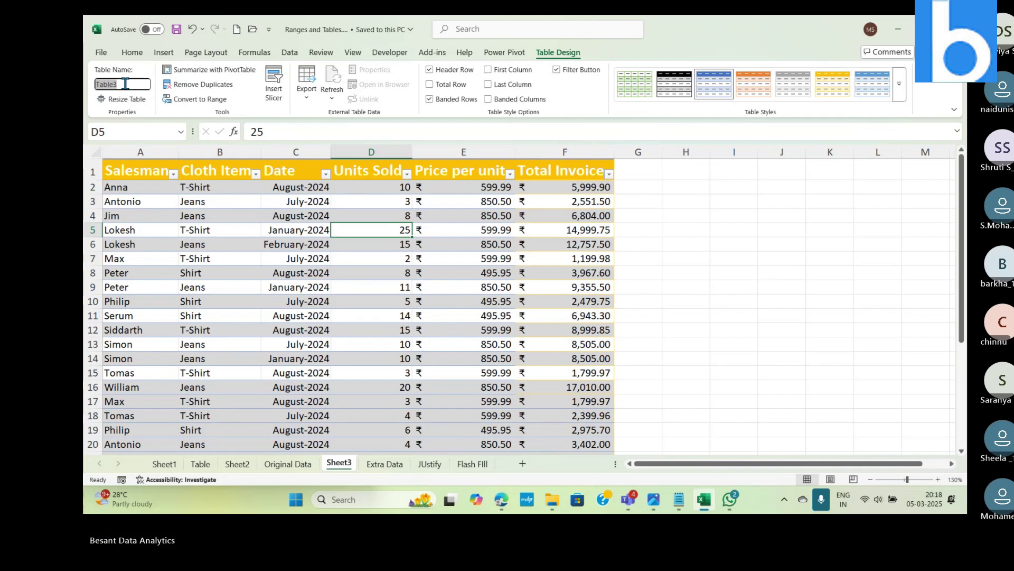
text(Sales)
key(Return)
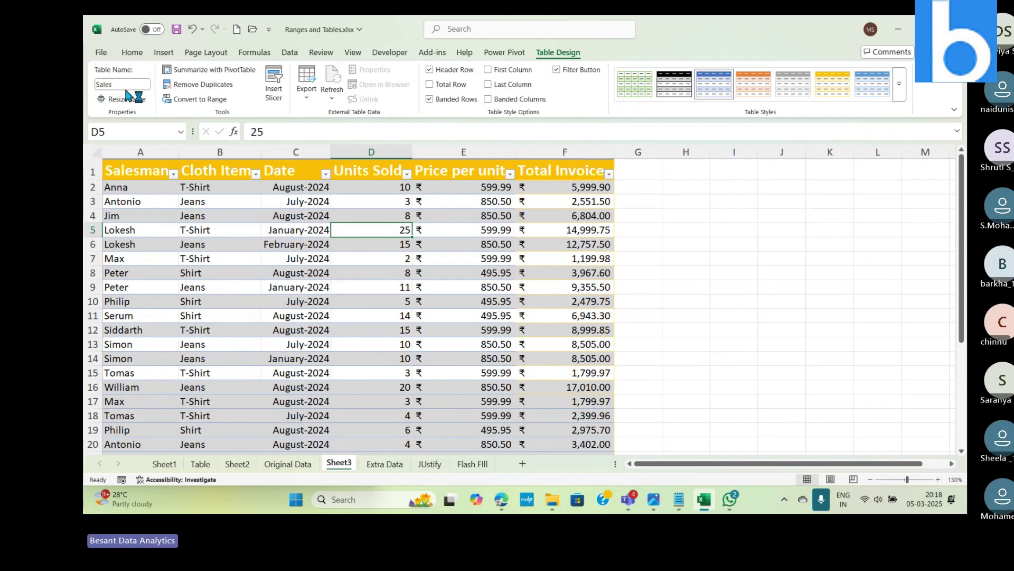
click(702, 192)
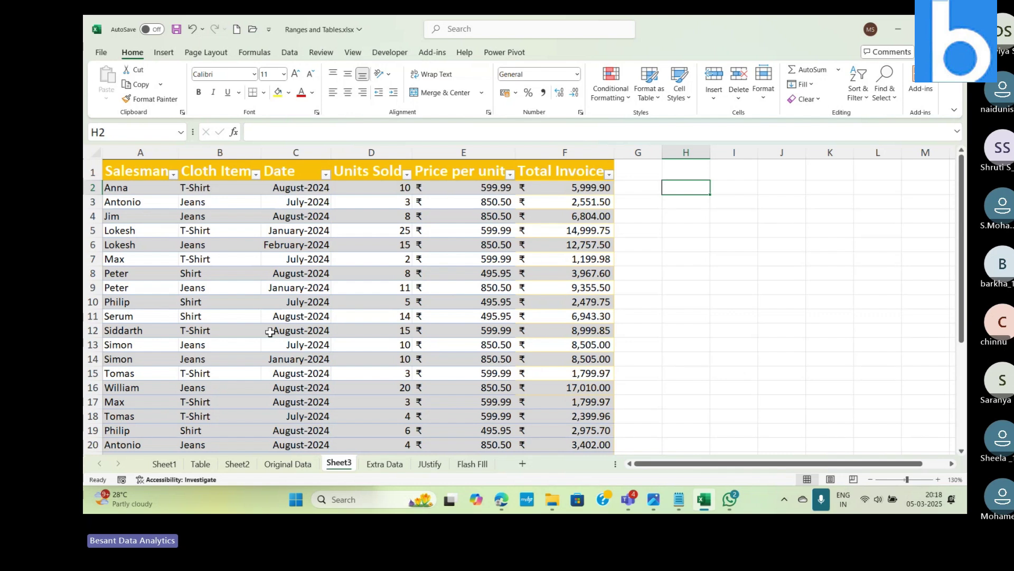
click(114, 173)
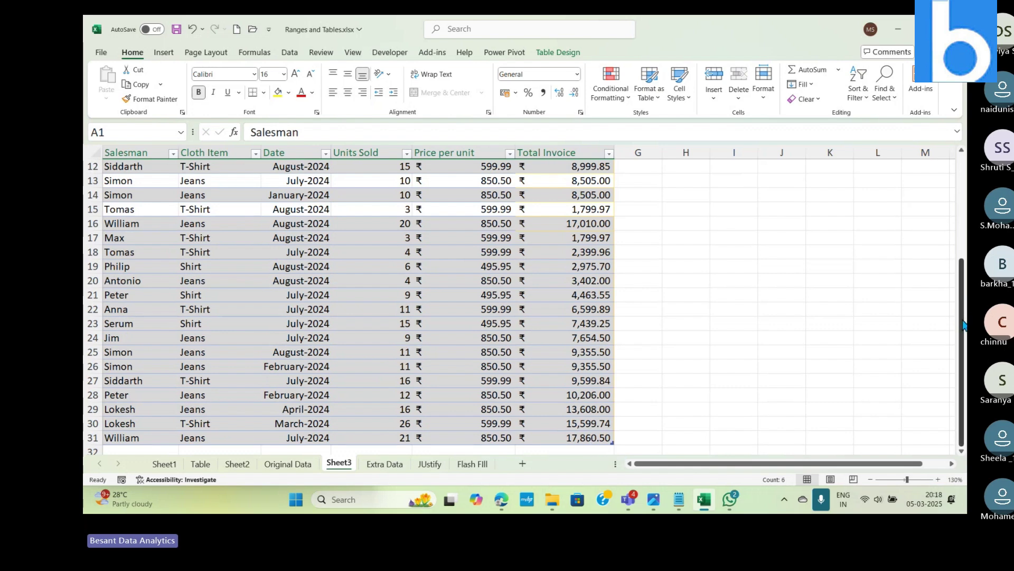
drag(962, 321, 961, 136)
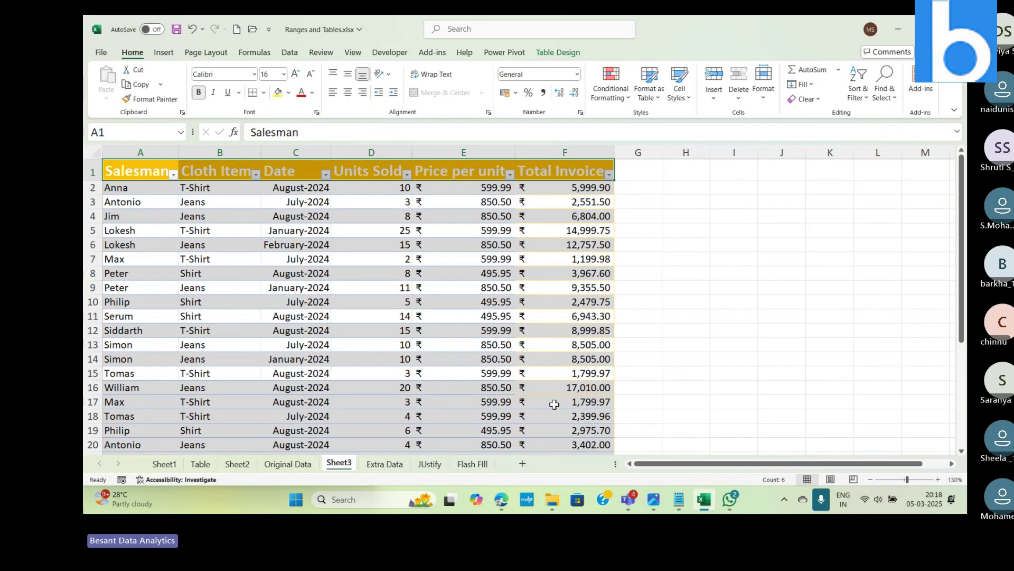
click(702, 212)
Enter the formula =Sales in cell H2 of Sheet3 to return the whole table's data beside it.
click(686, 188)
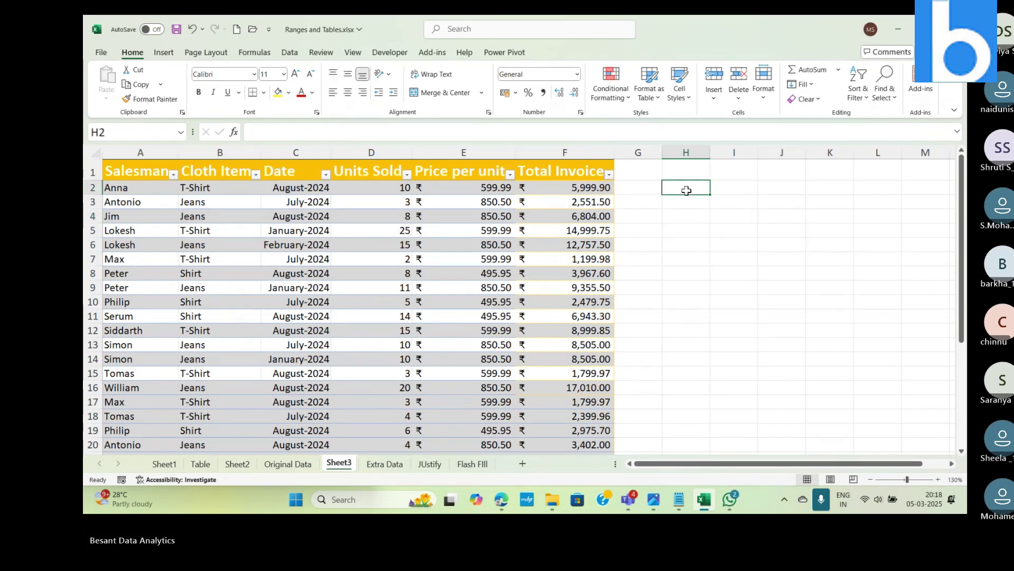
text(=)
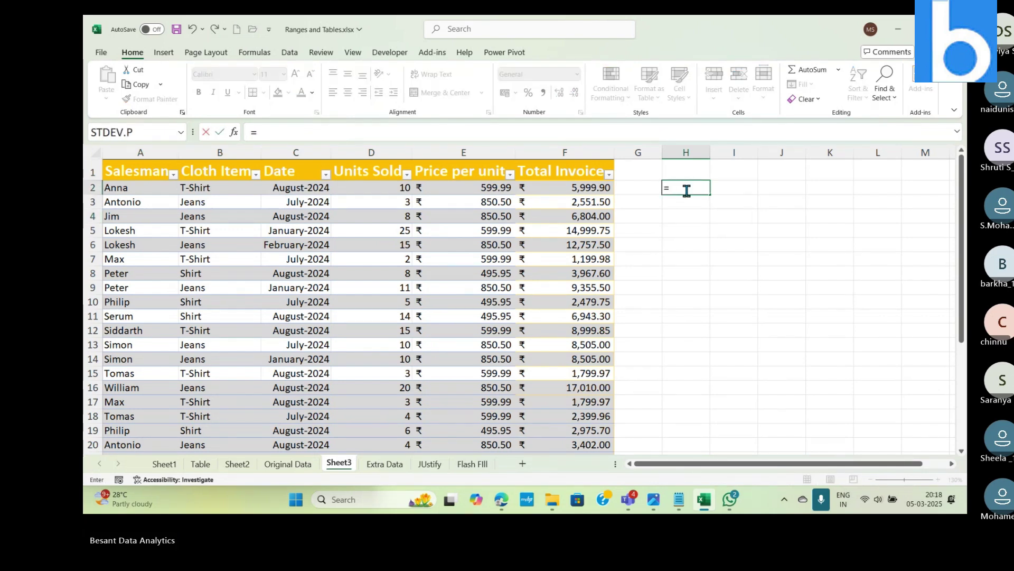
text(sal)
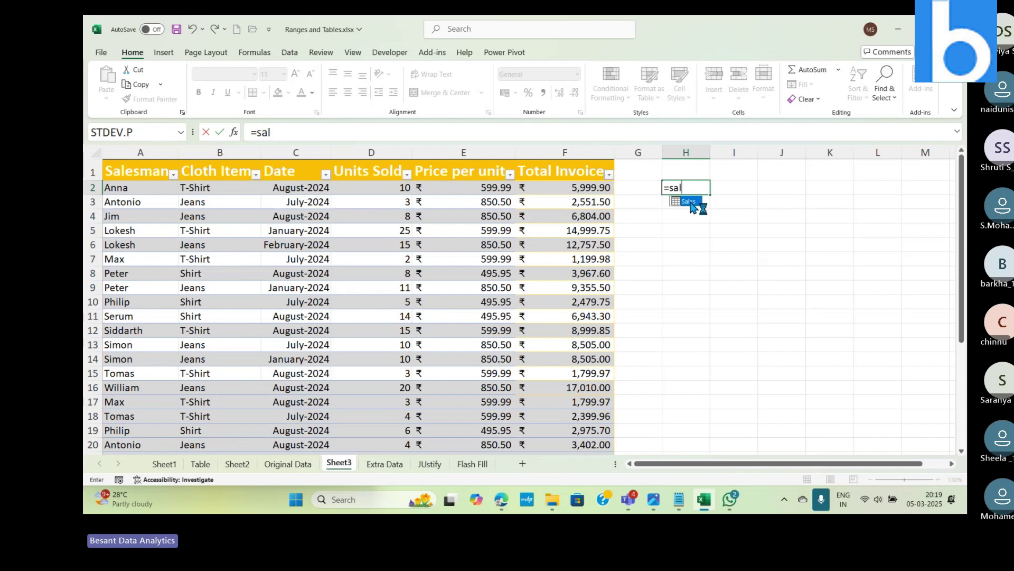
double_click(688, 201)
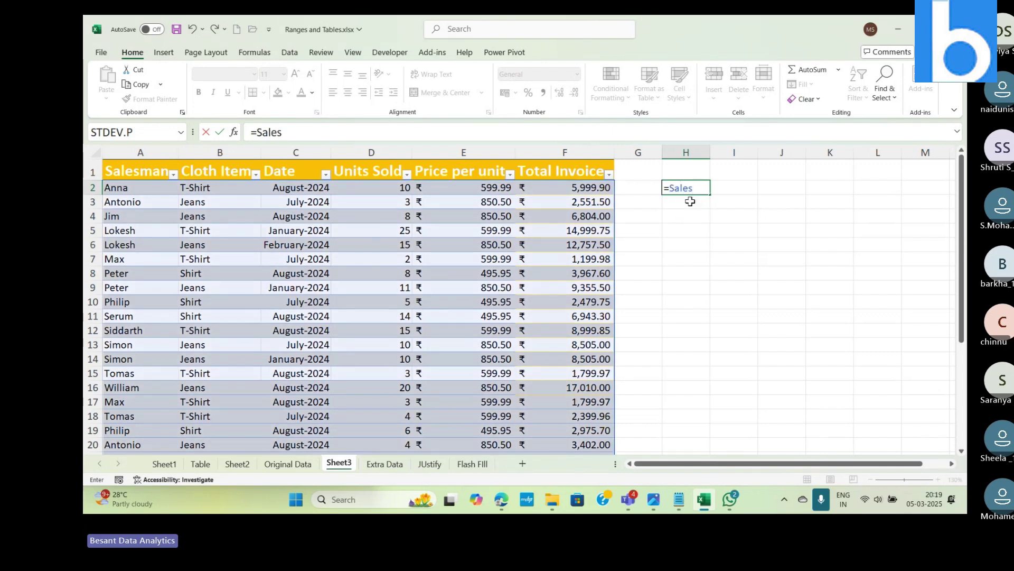
key(Return)
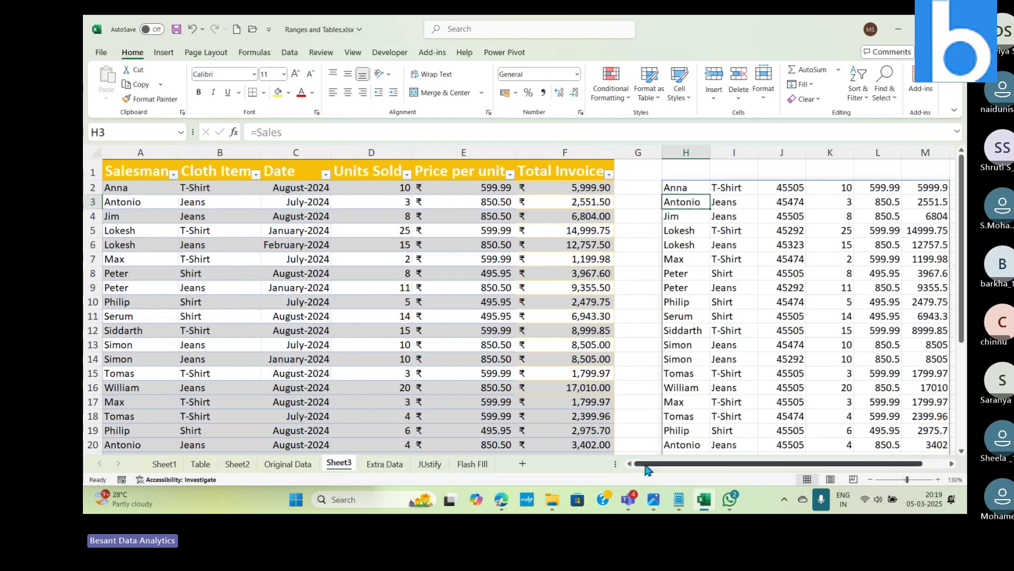
drag(655, 469, 679, 469)
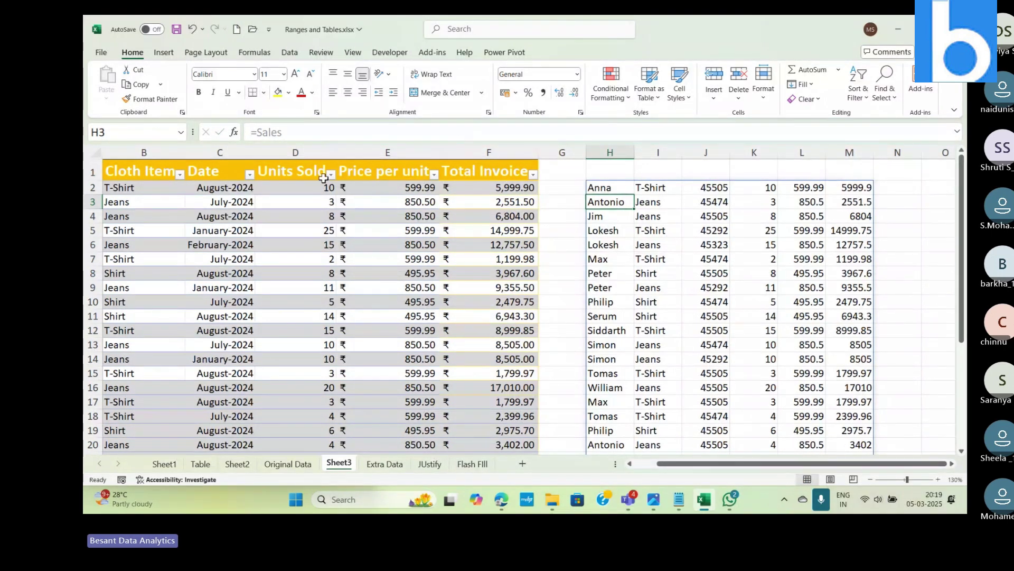
Clear the formula in H2 and total the invoice column there with =SUM(Sales[Total Invoice]).
click(608, 188)
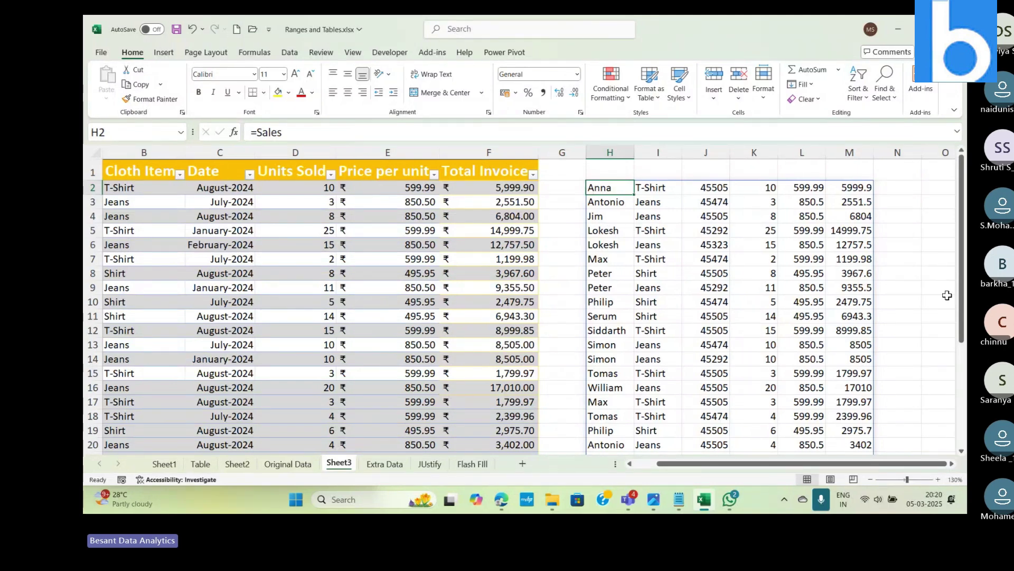
key(Delete)
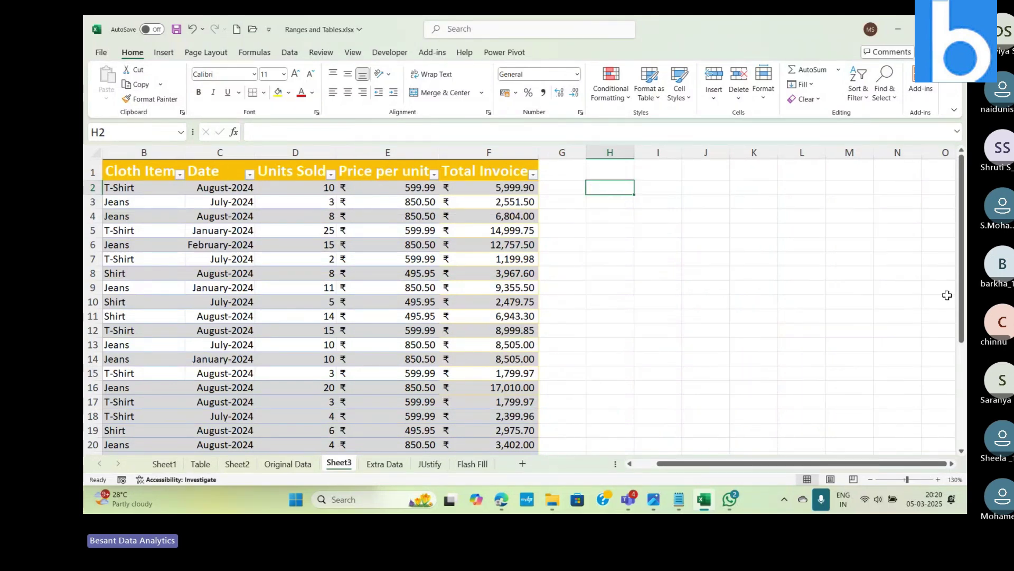
text(=sum)
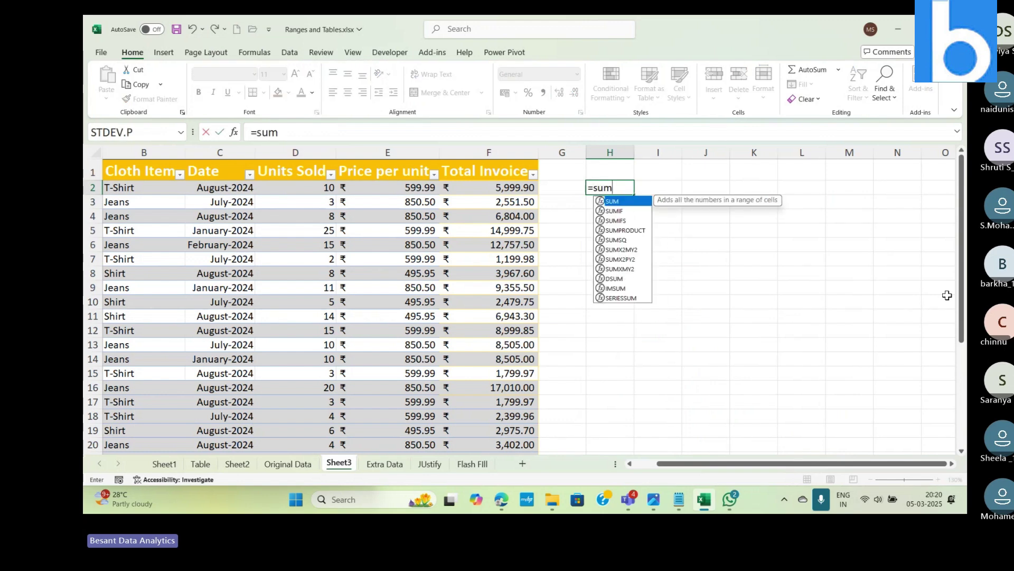
key(Tab)
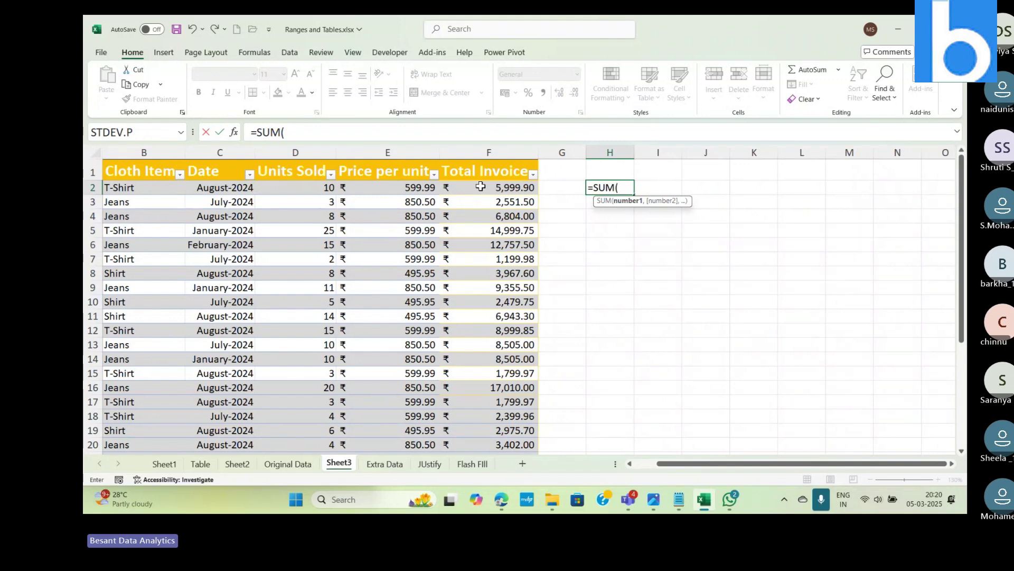
drag(481, 186, 484, 411)
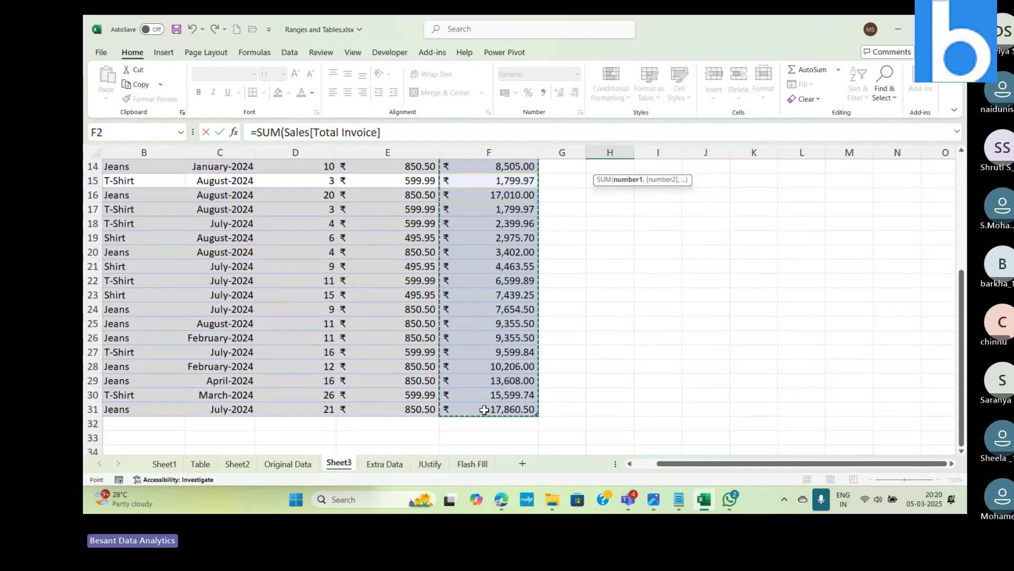
click(408, 133)
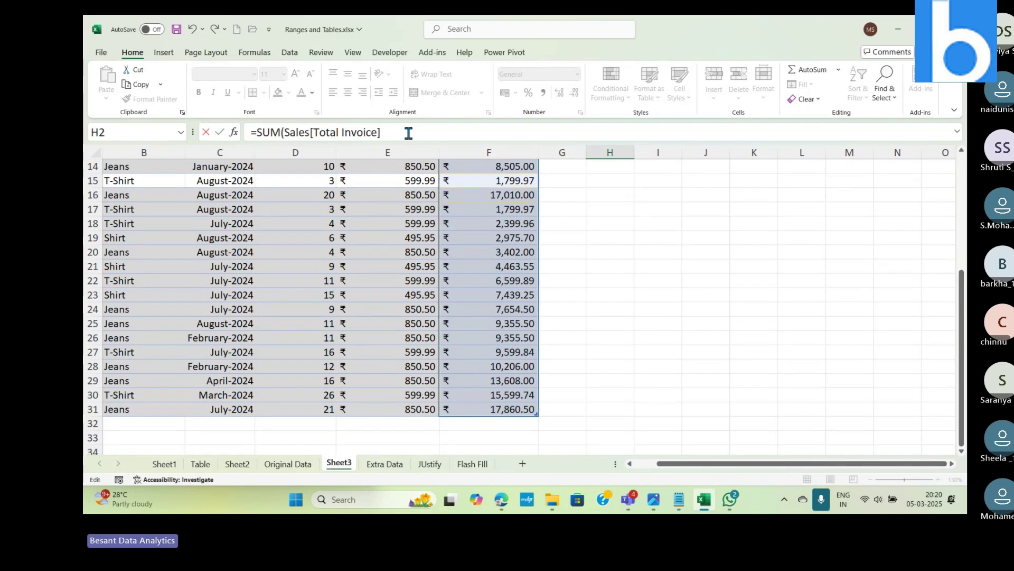
text())
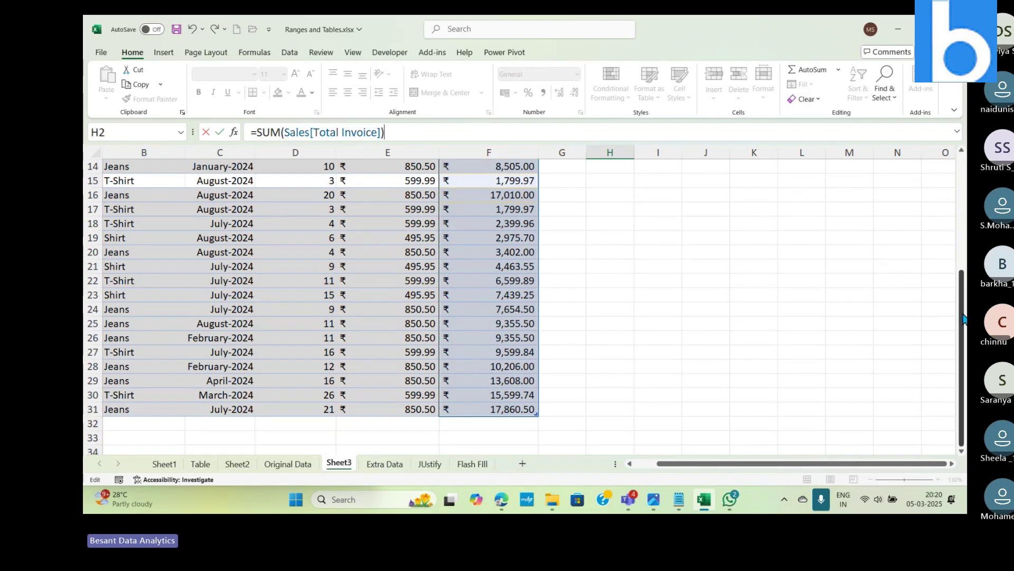
drag(962, 423, 962, 311)
drag(964, 170, 964, 170)
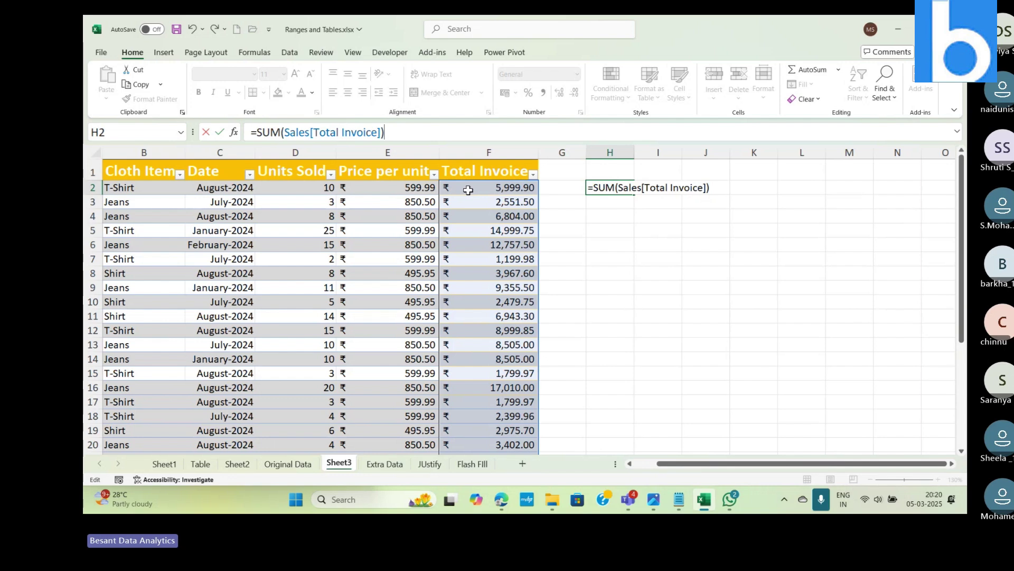
key(Return)
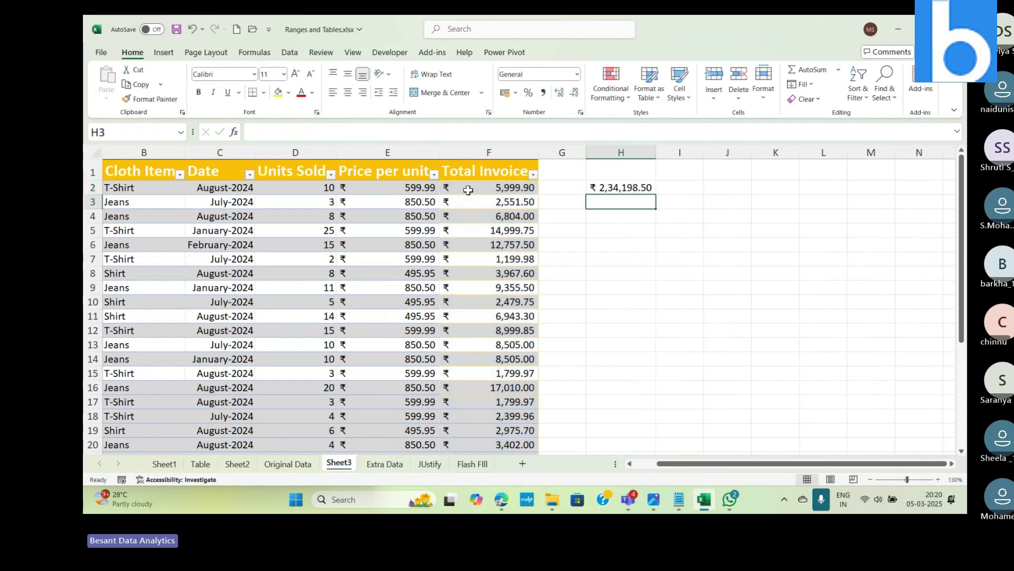
key(Up)
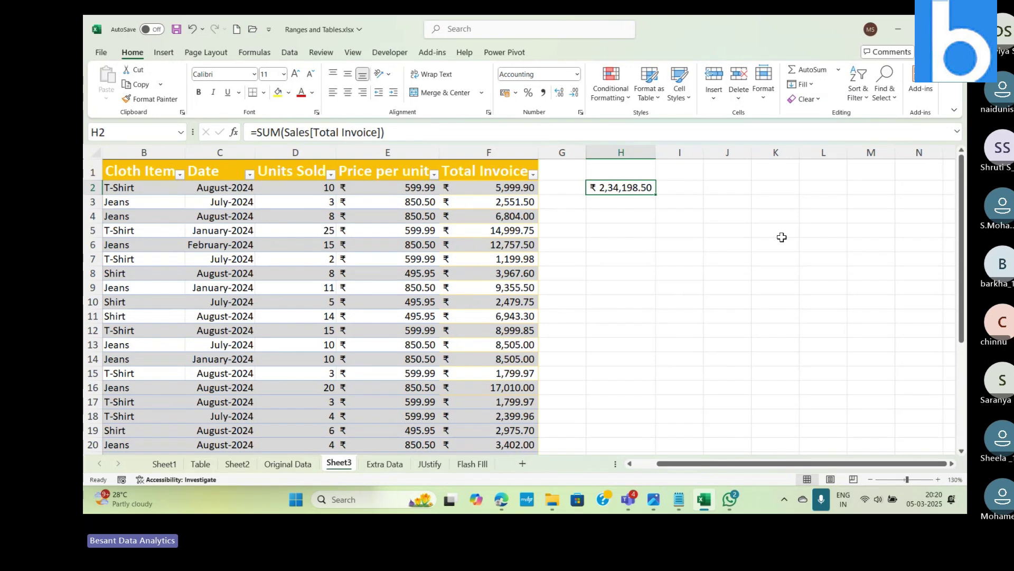
Enter =Sales in cell H3 to return the table's data below the total, and review the SUM formula in H2.
key(Down)
text(=sales)
key(Return)
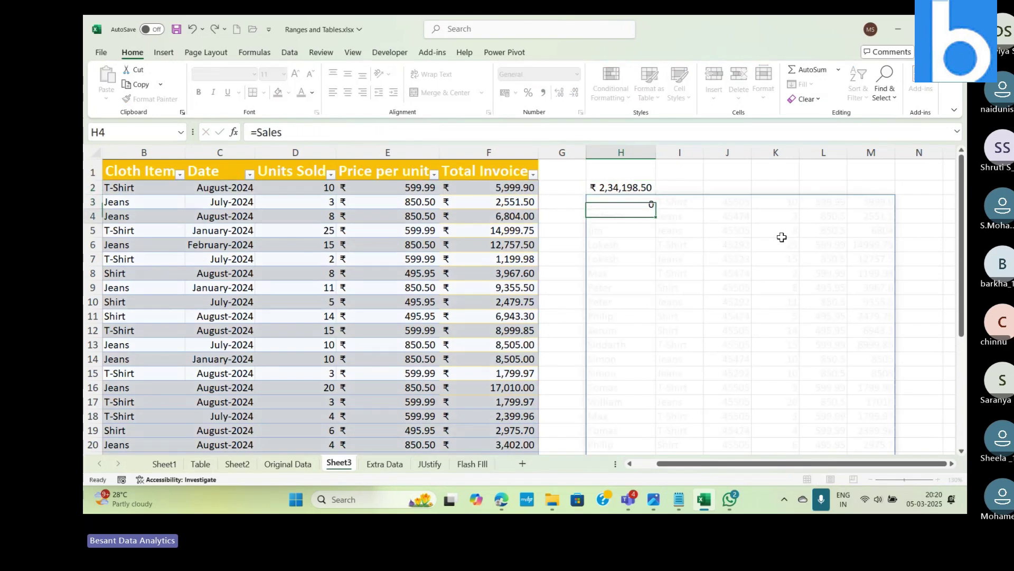
key(Up)
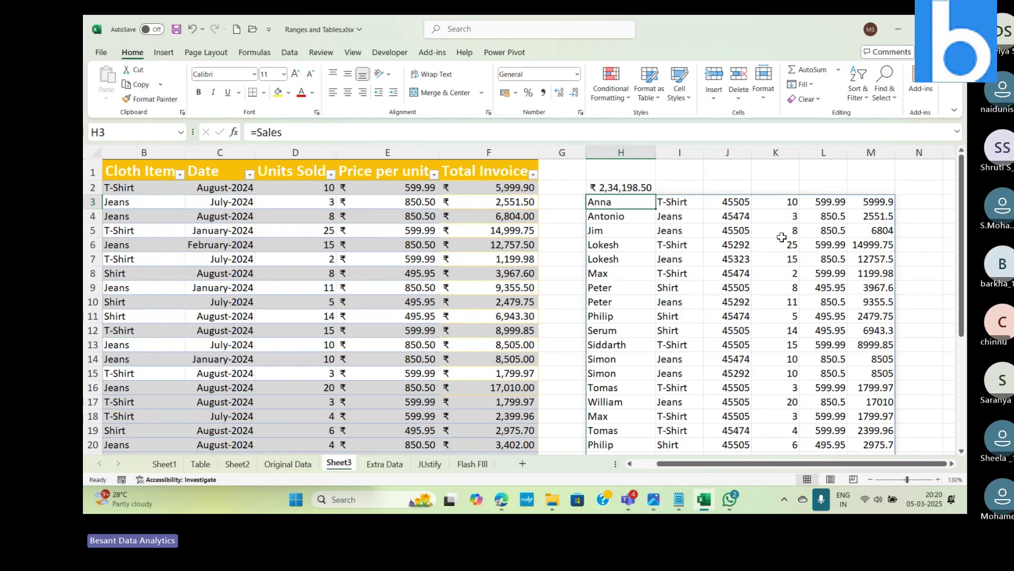
click(633, 189)
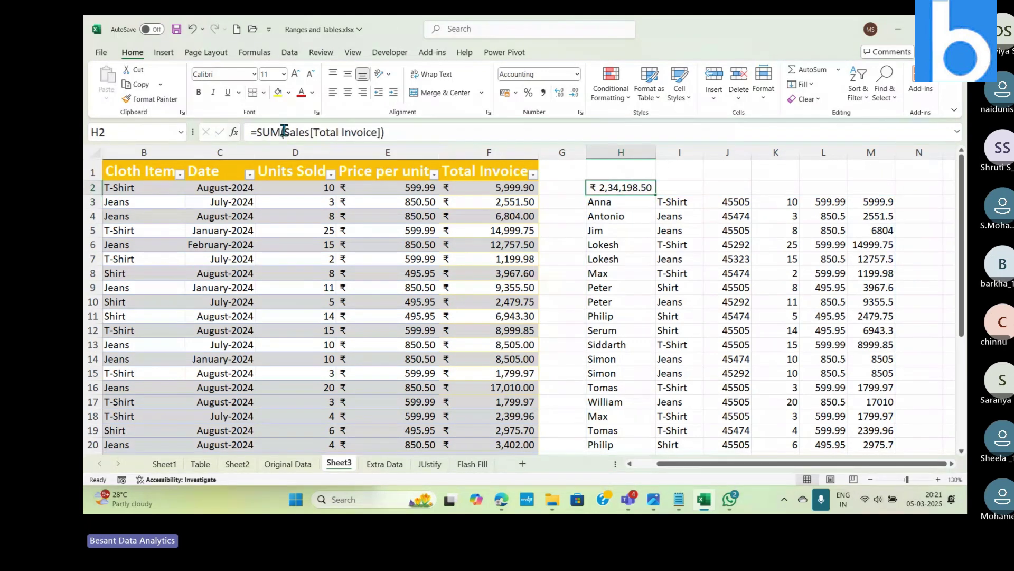